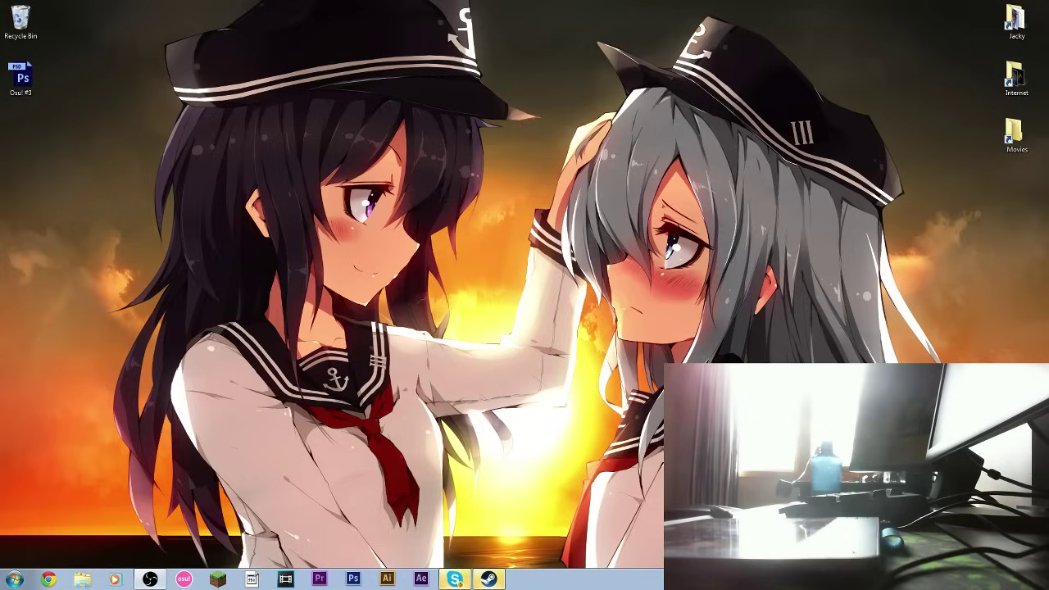
Search Google for 'wacom' in Chrome and go to Wacom's Drivers support page
left_click(51, 579)
type("wacom")
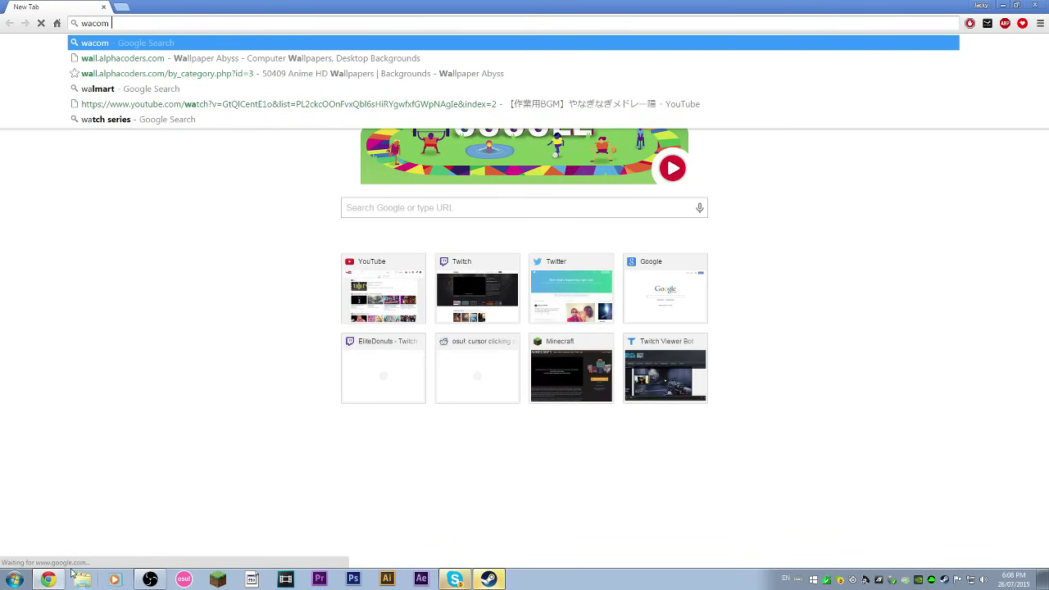
key("Return")
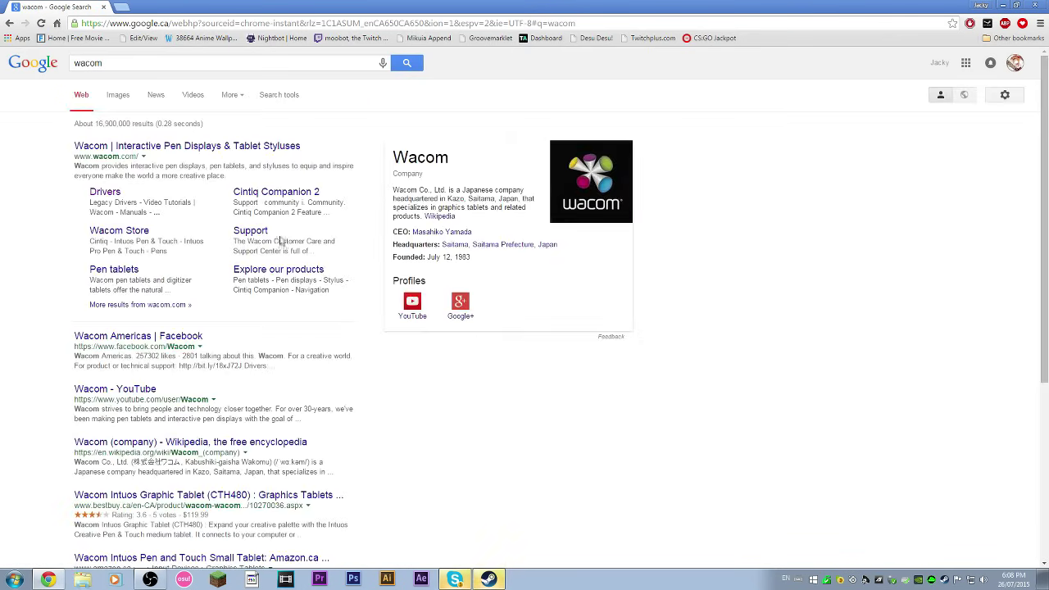
left_click(105, 191)
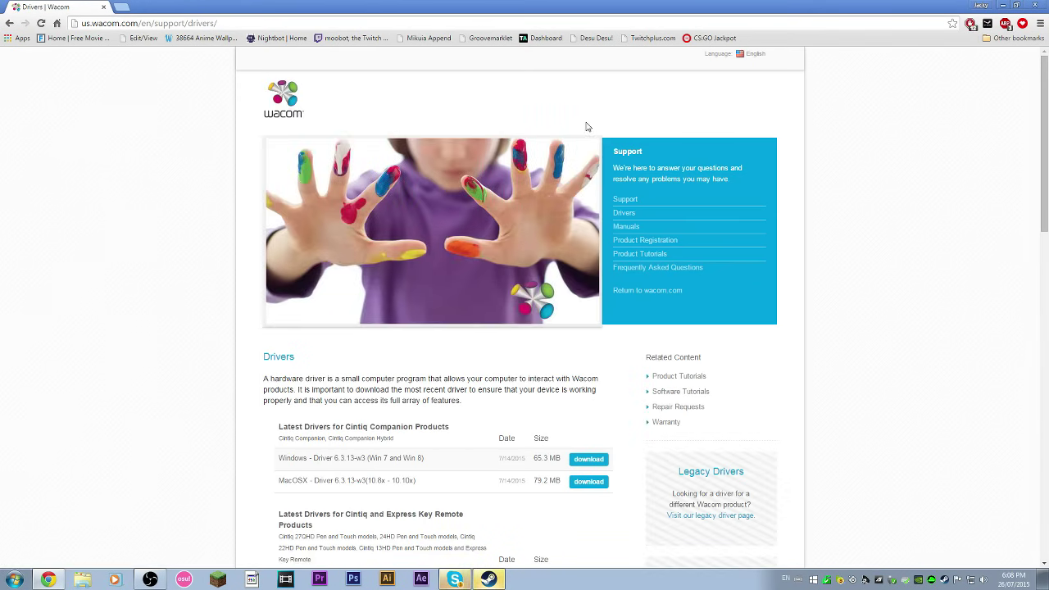
Locate the Intuos Windows driver 6.3.13-w3 on the drivers page, then close Chrome
left_click_drag(1044, 146, 1025, 284)
left_click_drag(336, 310, 386, 311)
left_click(368, 295)
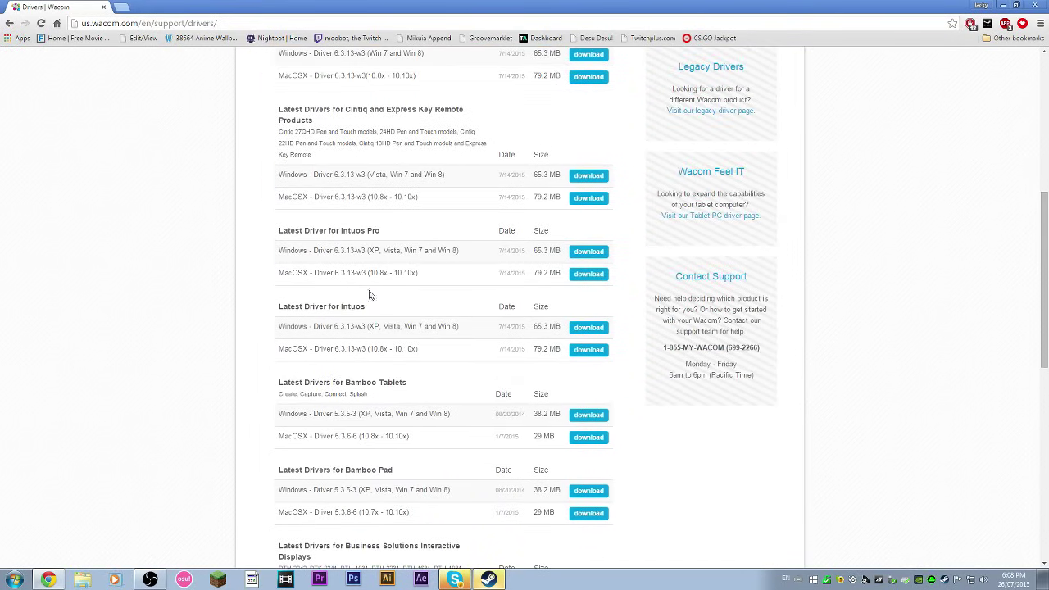
left_click_drag(331, 231, 398, 236)
left_click(392, 260)
left_click_drag(284, 328, 356, 331)
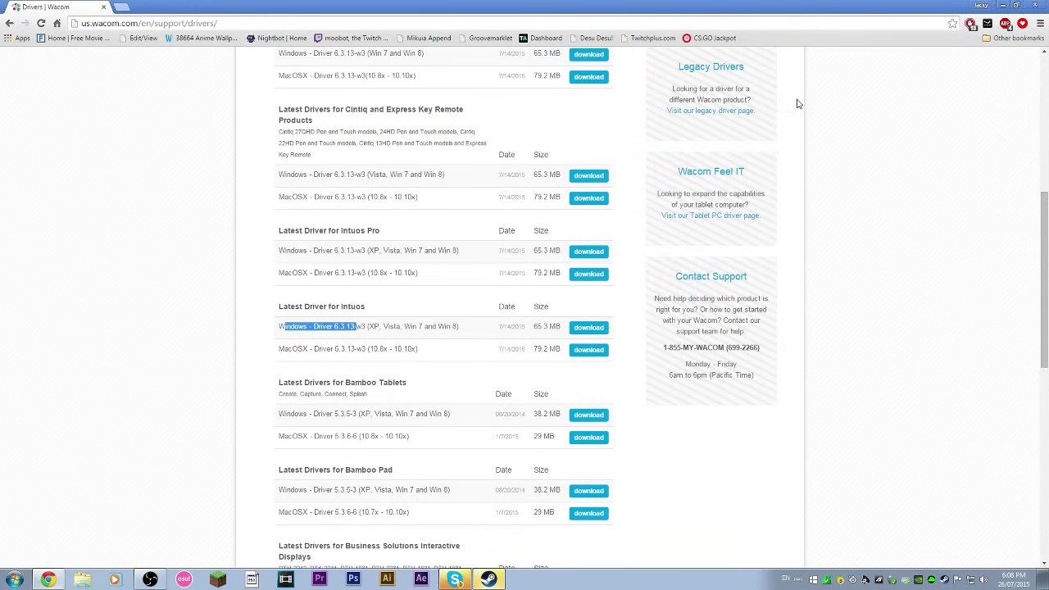
left_click(1030, 5)
key("super")
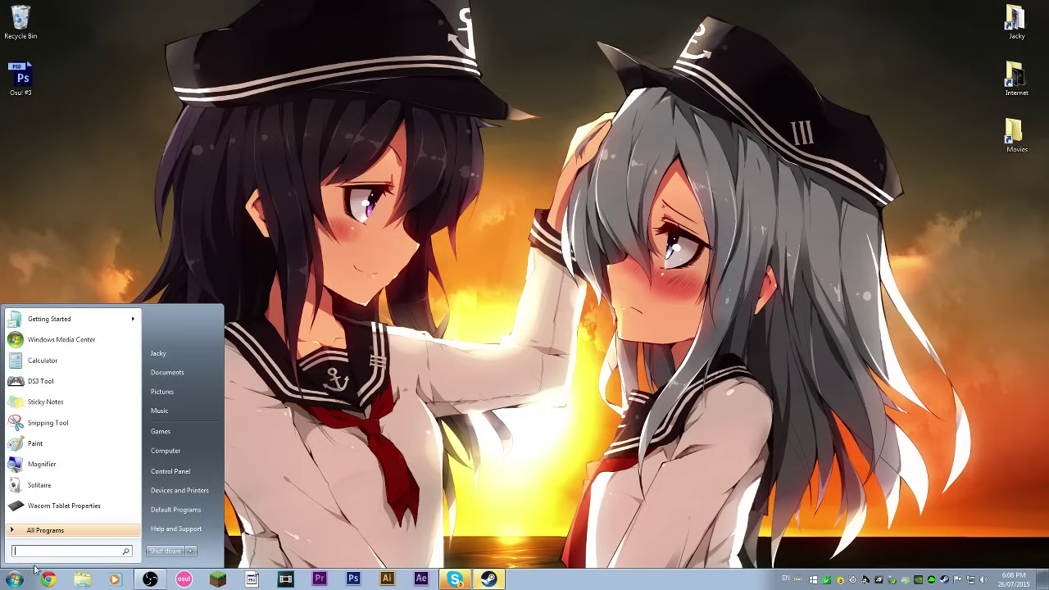
left_click(98, 504)
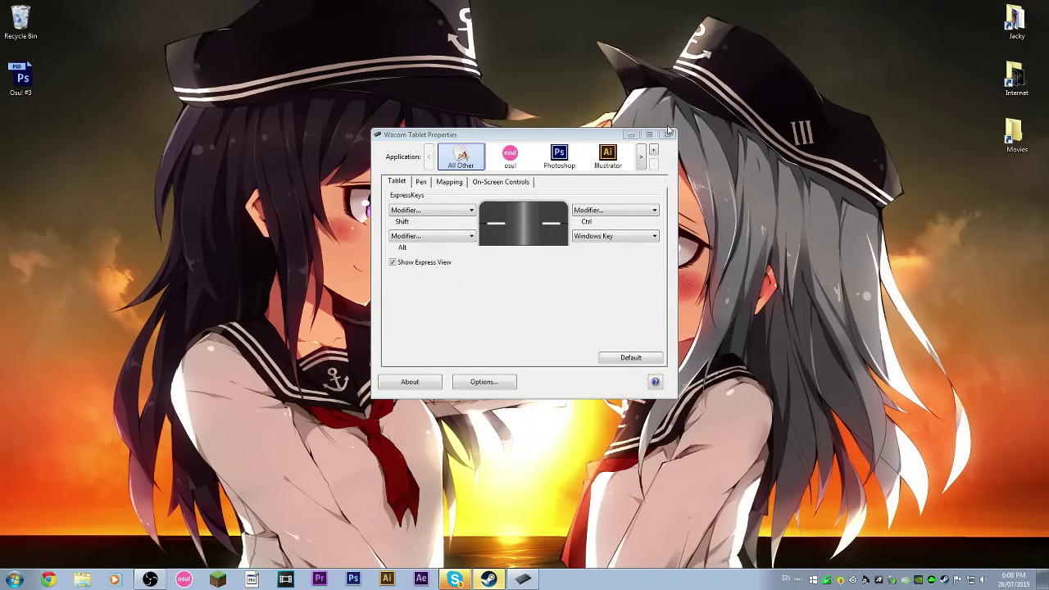
Open the Osu! Stuff\Debug folder on drive F: and launch Vizibl Fix My Pen
left_click(668, 135)
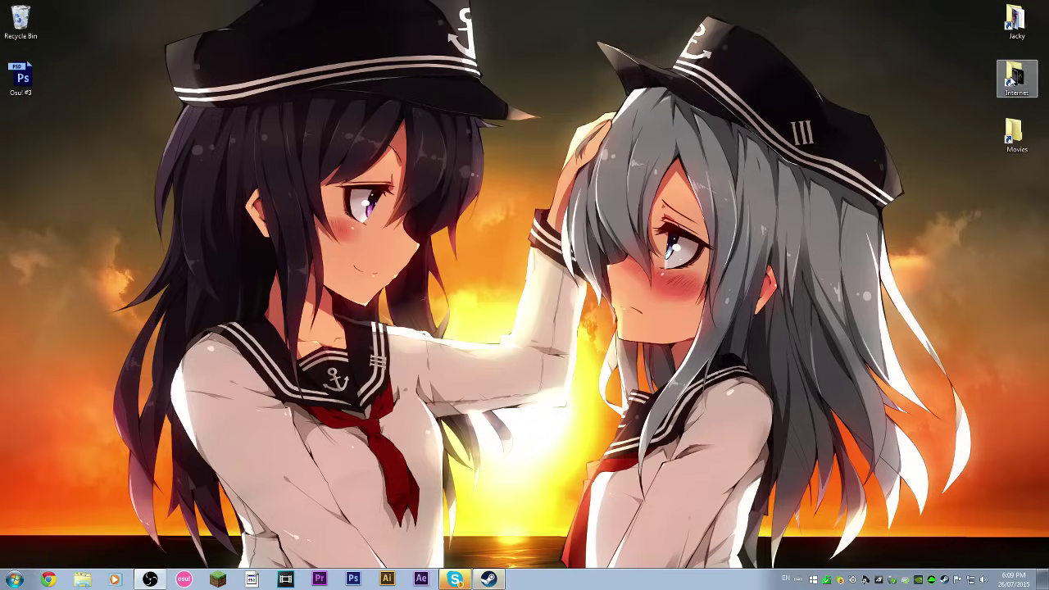
double_click(1016, 78)
double_click(391, 137)
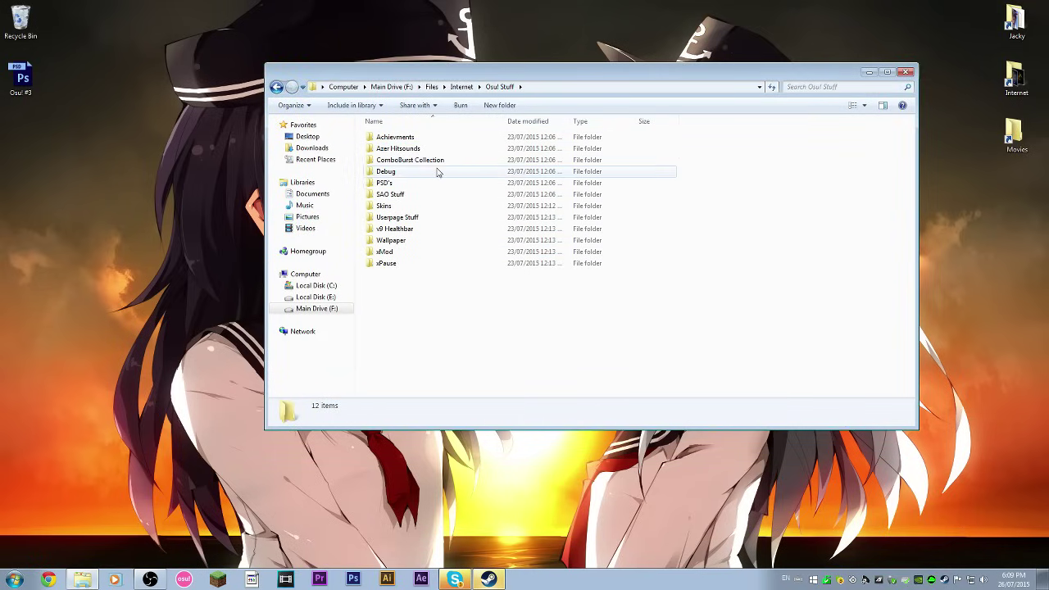
double_click(413, 172)
key("ctrl+a")
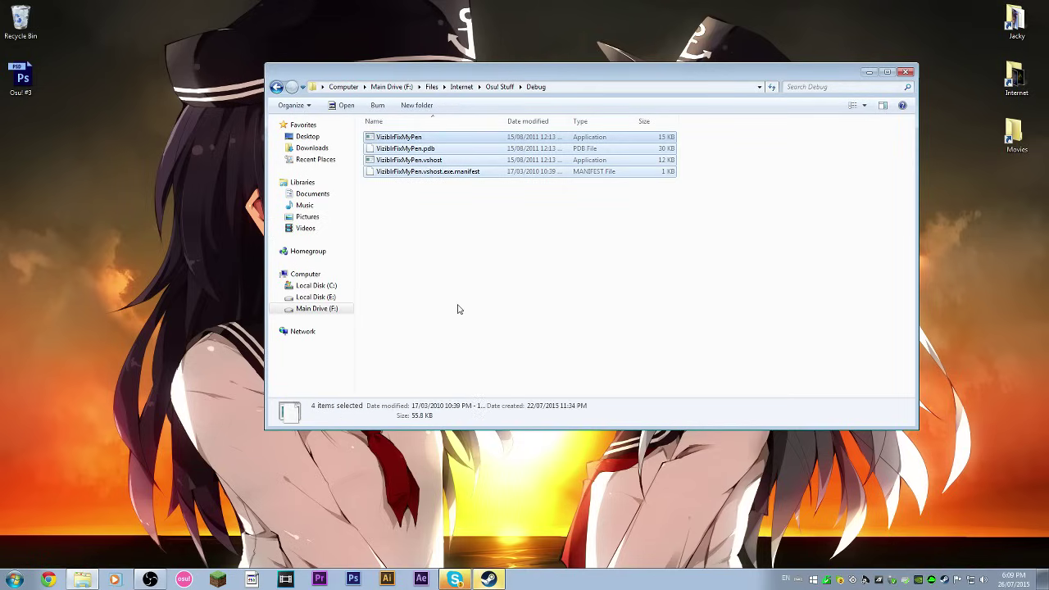
left_click(457, 297)
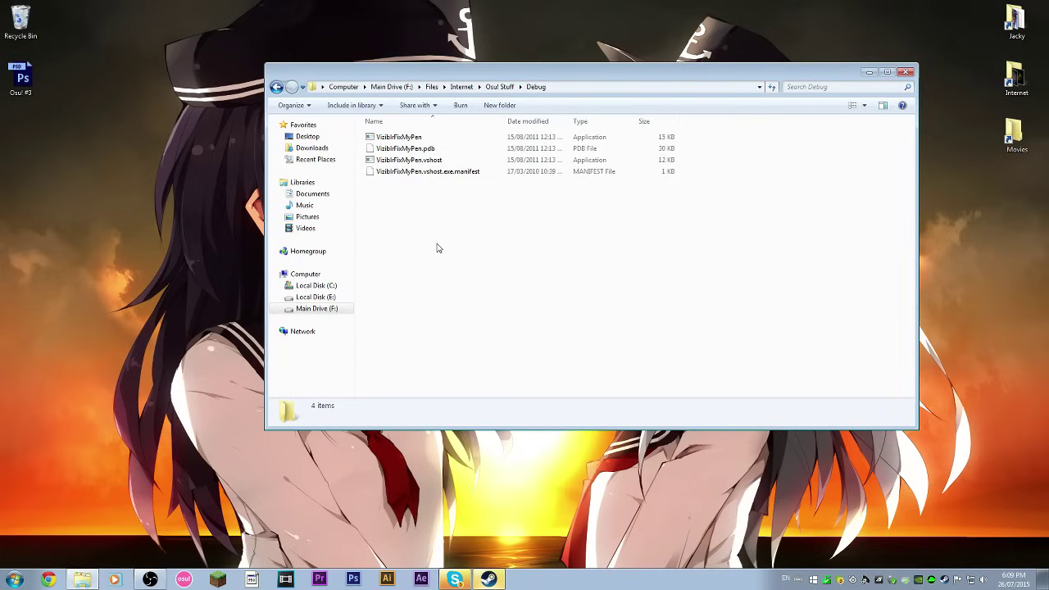
double_click(437, 143)
Run Fix My Pen past the warning and review its status report of (BAD) policies
left_click(543, 305)
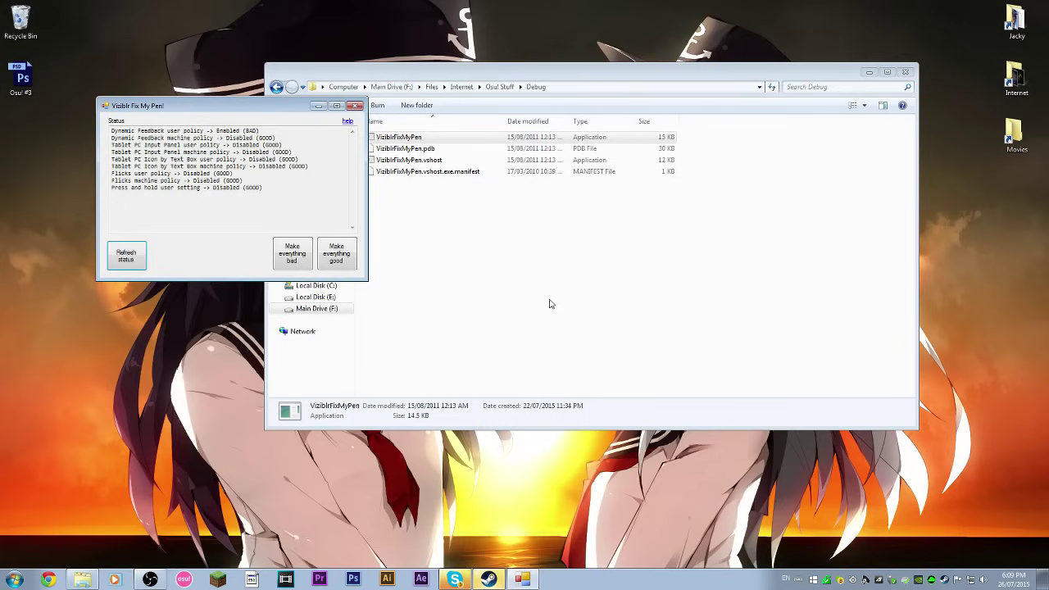
left_click(204, 172)
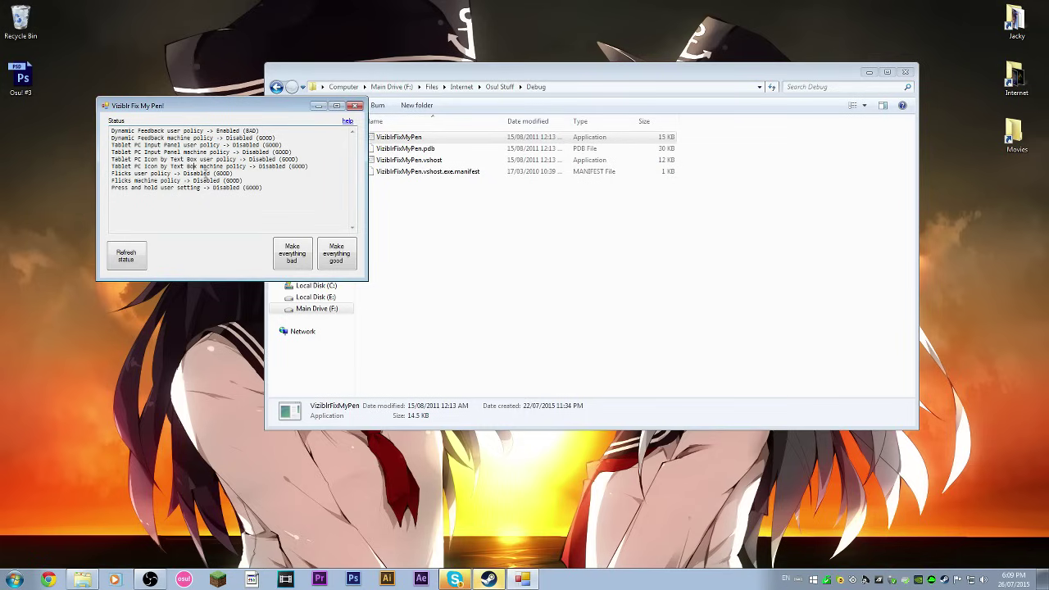
left_click_drag(272, 193, 112, 129)
left_click(264, 131)
left_click_drag(264, 131, 240, 131)
left_click(272, 165)
left_click_drag(268, 200, 92, 115)
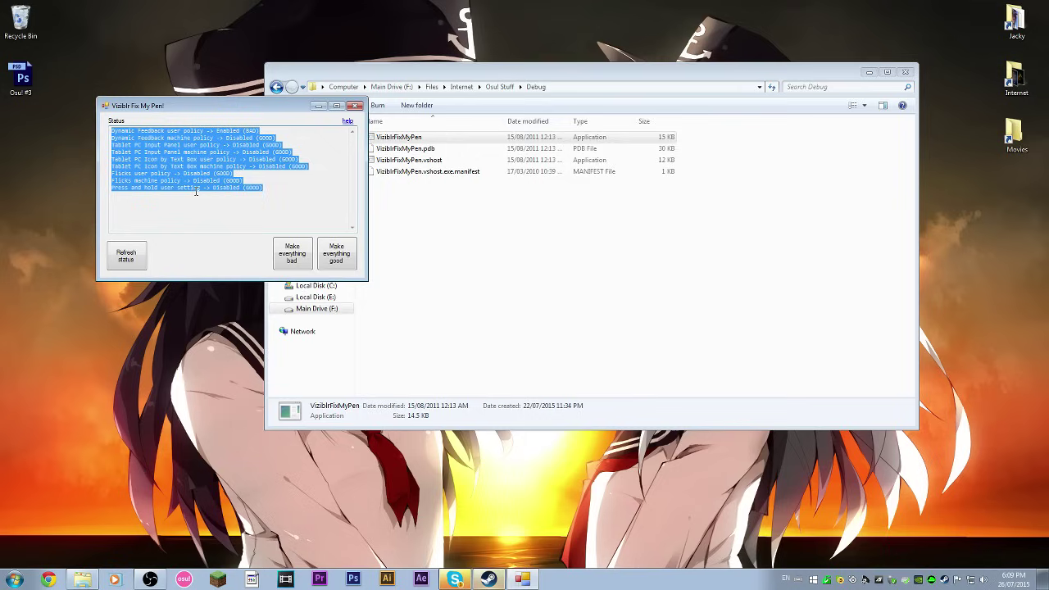
left_click(216, 194)
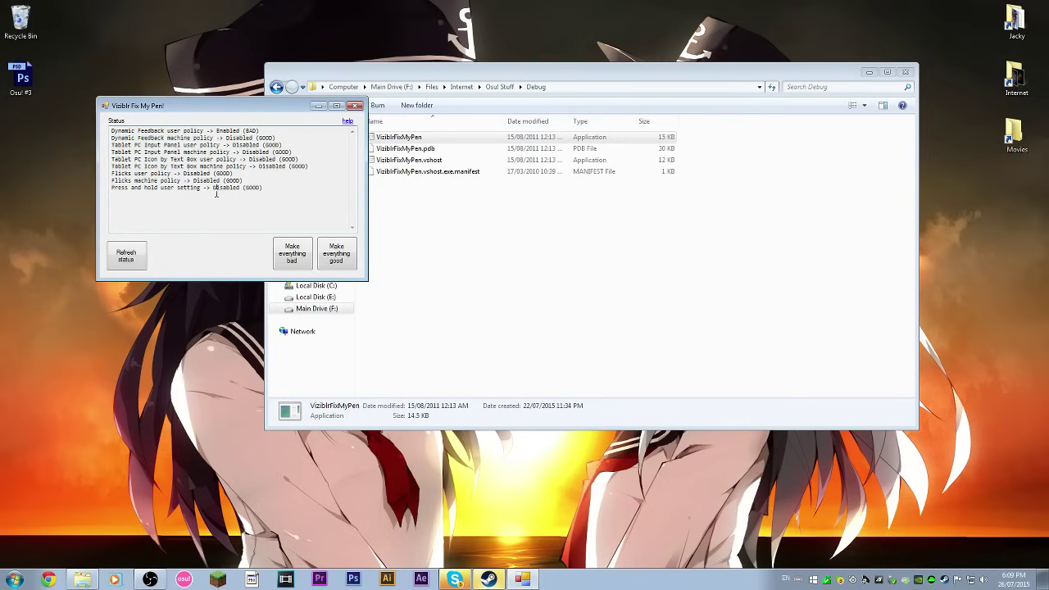
Try Make everything good, dismiss the registry access error, and close the tool
left_click(339, 254)
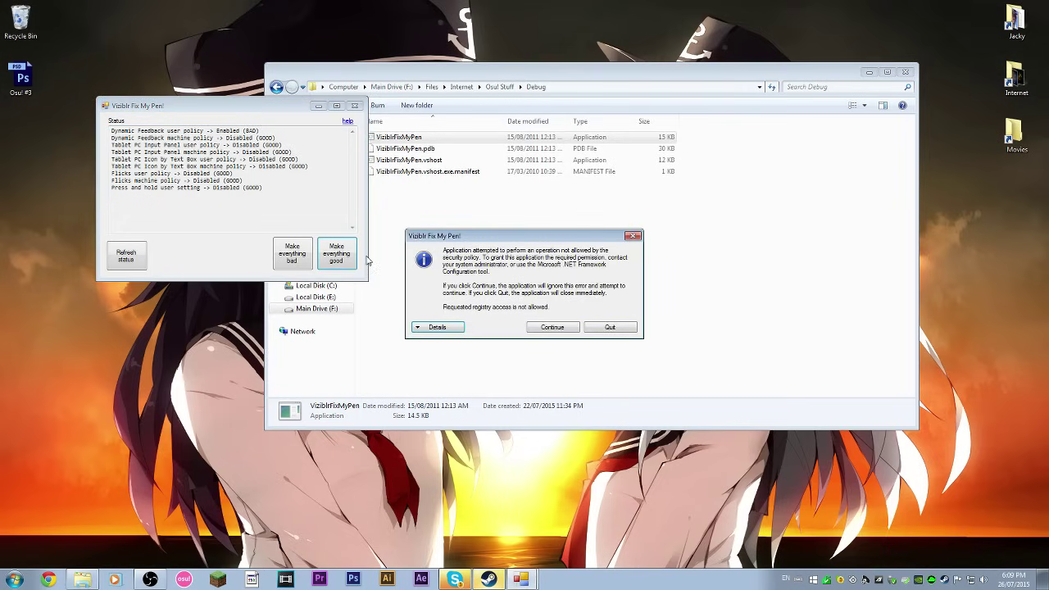
left_click(551, 328)
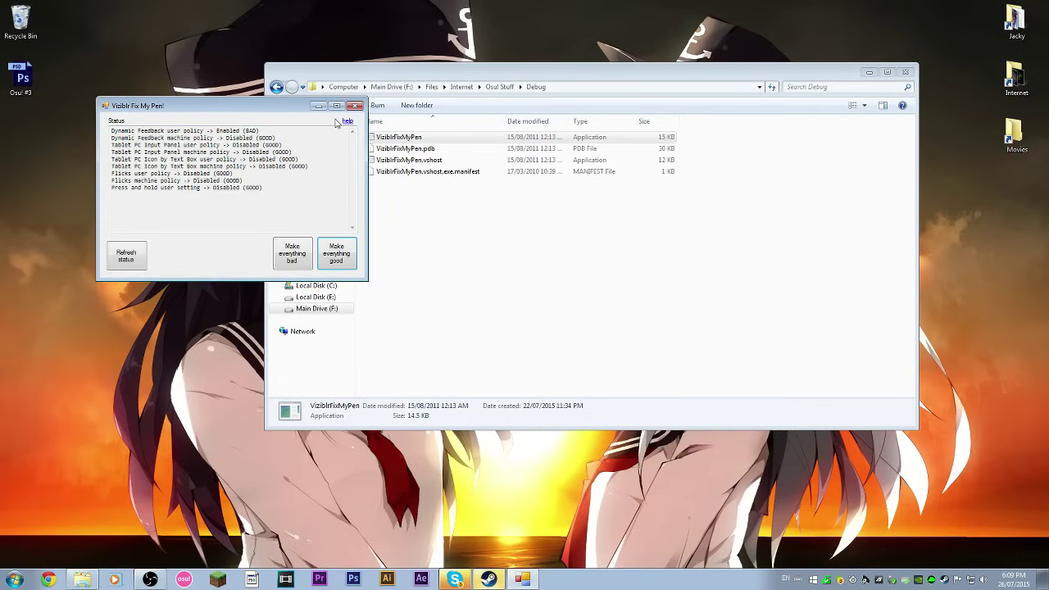
left_click(355, 106)
Relaunch Fix My Pen as administrator and set every pen policy to Disabled (GOOD)
right_click(401, 137)
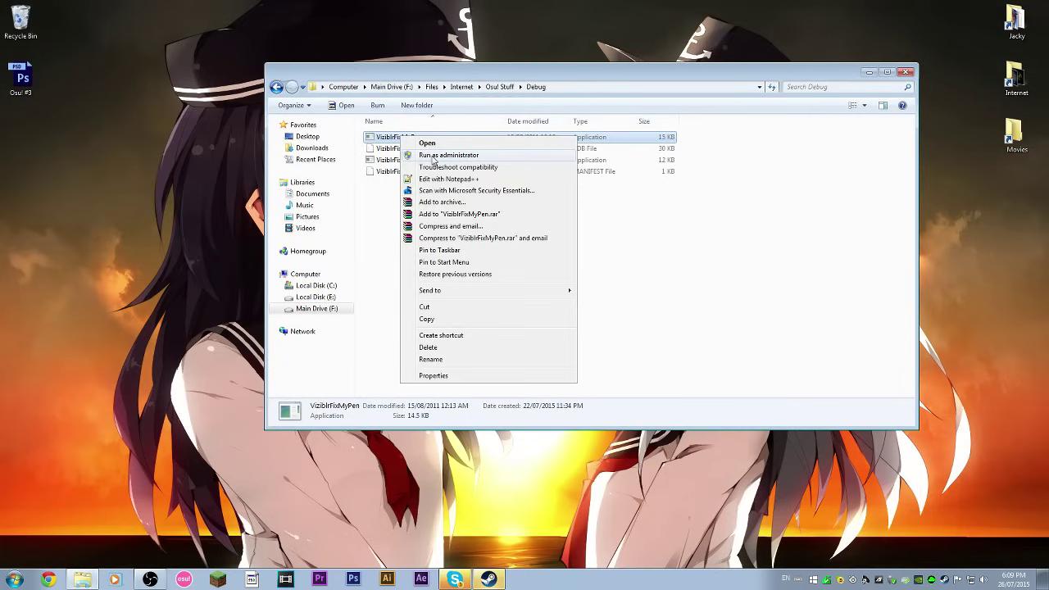
left_click(448, 155)
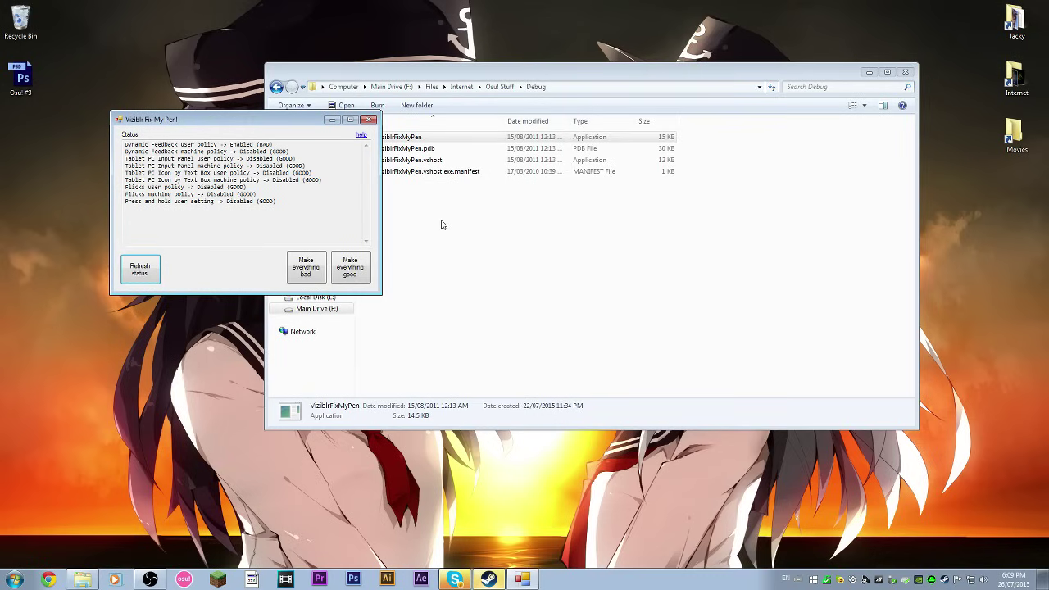
left_click_drag(329, 206, 209, 144)
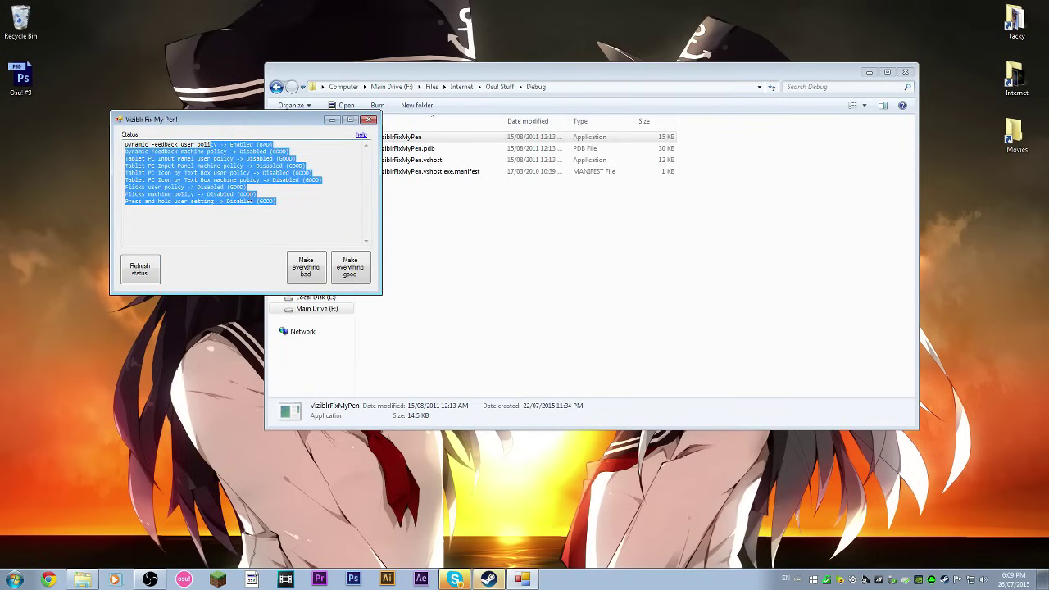
left_click(350, 263)
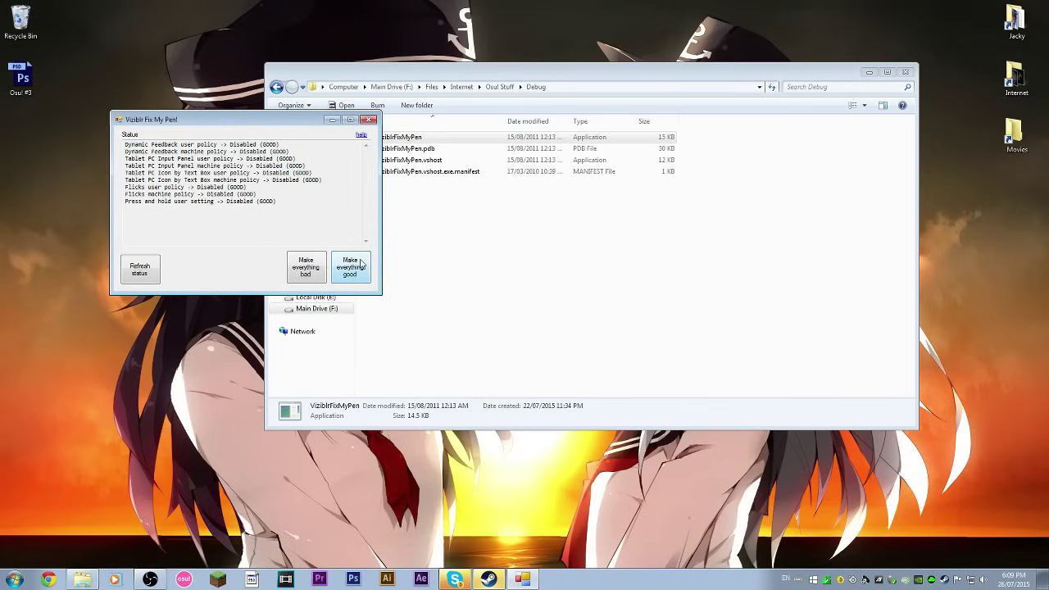
Review the Disabled (GOOD) report, then revert every policy to Enabled (BAD)
left_click_drag(315, 146, 233, 146)
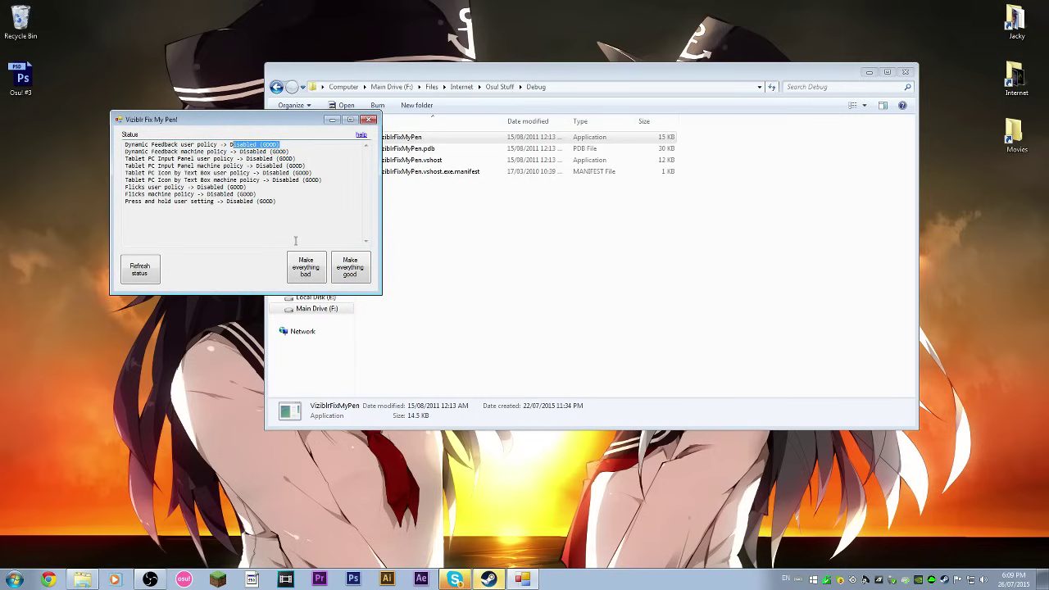
left_click_drag(250, 230, 111, 103)
left_click(260, 206)
key("ctrl+a")
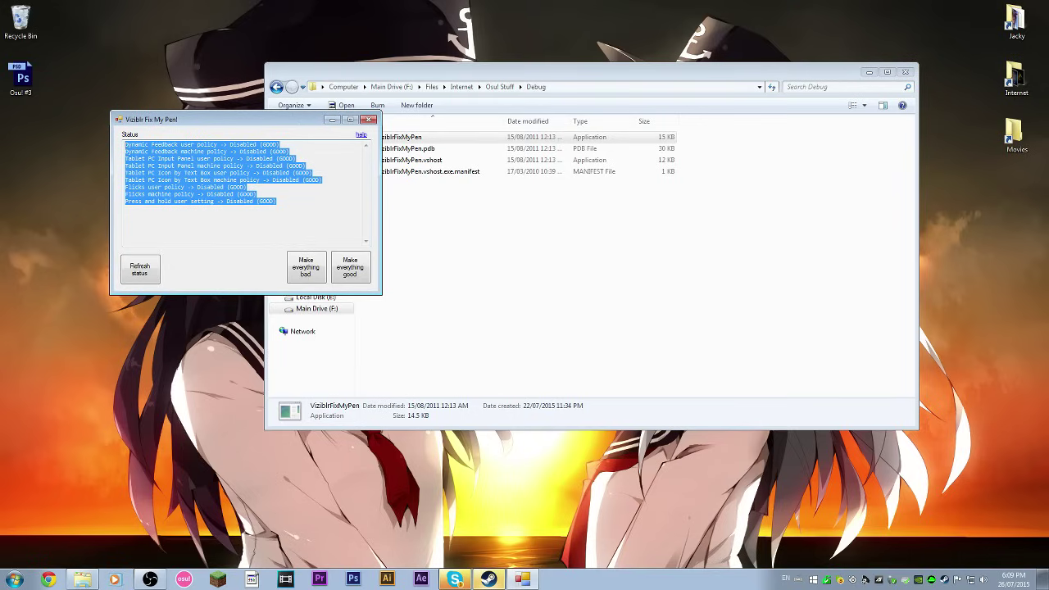
left_click(306, 267)
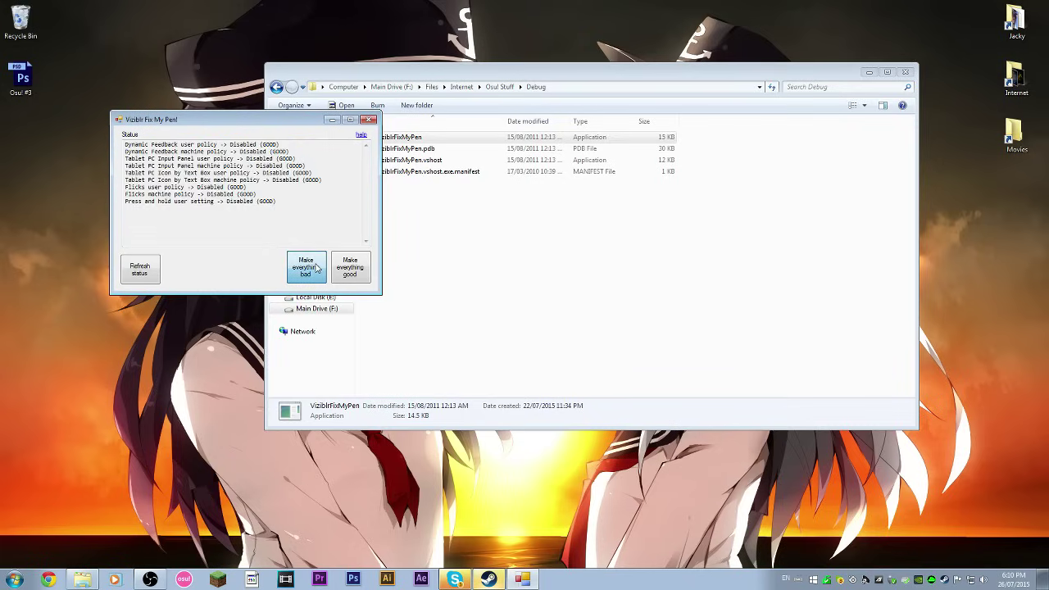
left_click(183, 414)
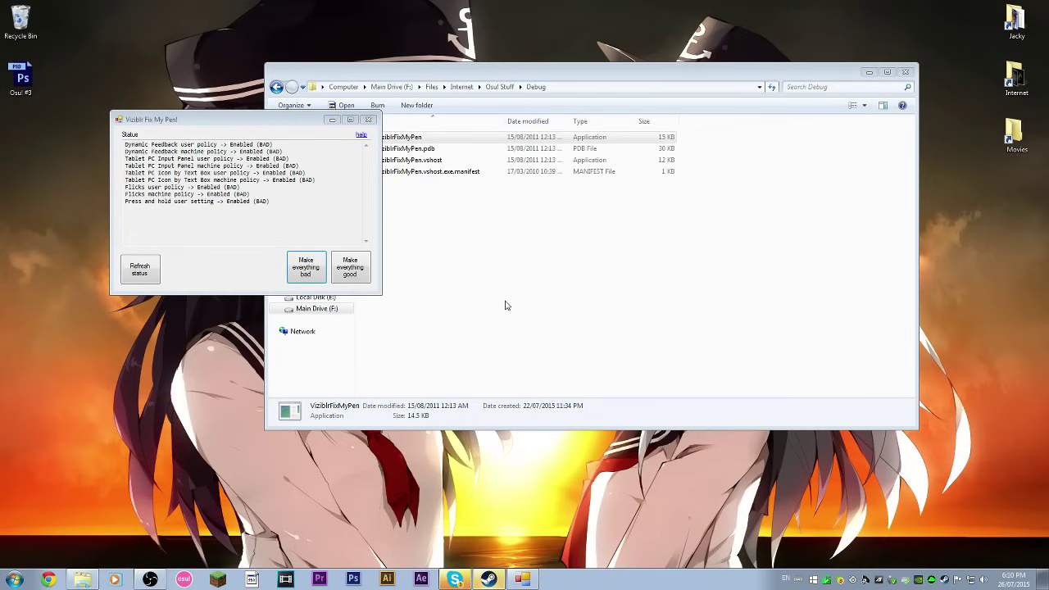
Open Wacom Tablet Properties and view the Brush Tools, Photoshop Drawing and Scroll & Zoom on-screen controls
left_click(15, 579)
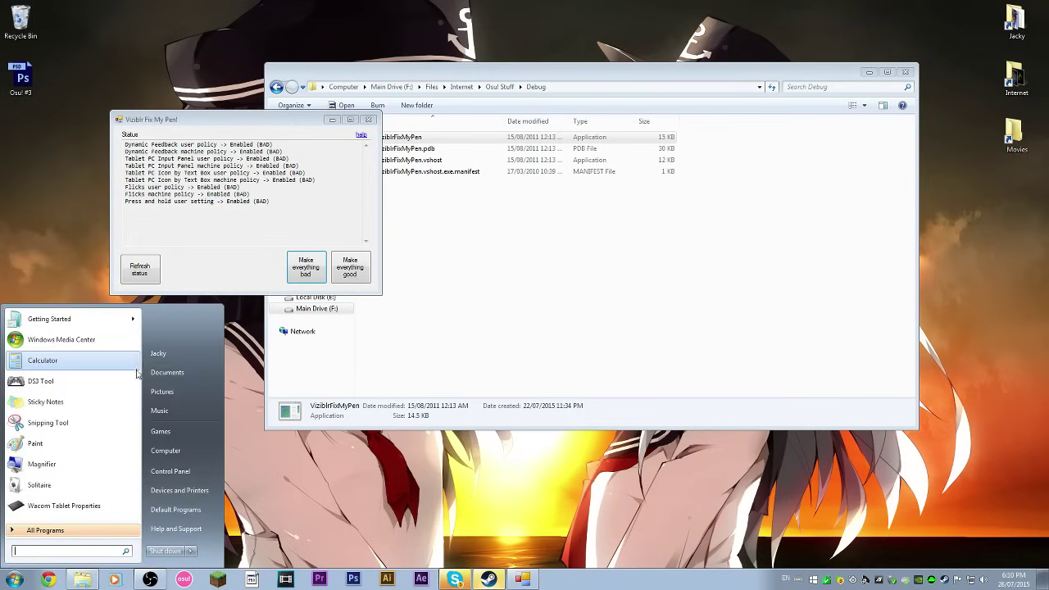
left_click(74, 501)
left_click(503, 182)
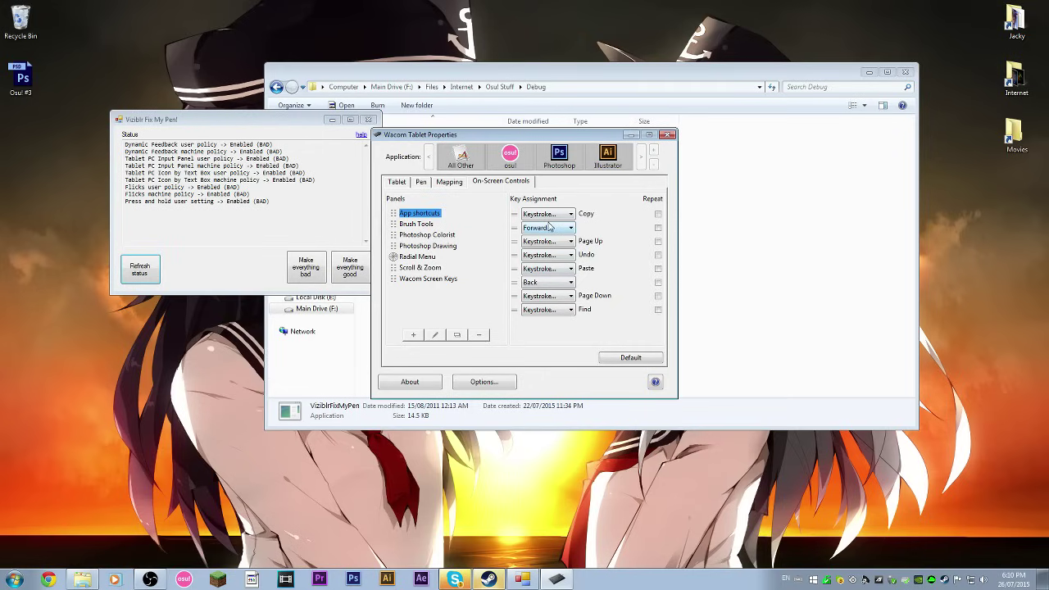
left_click(416, 224)
left_click(424, 245)
left_click(419, 267)
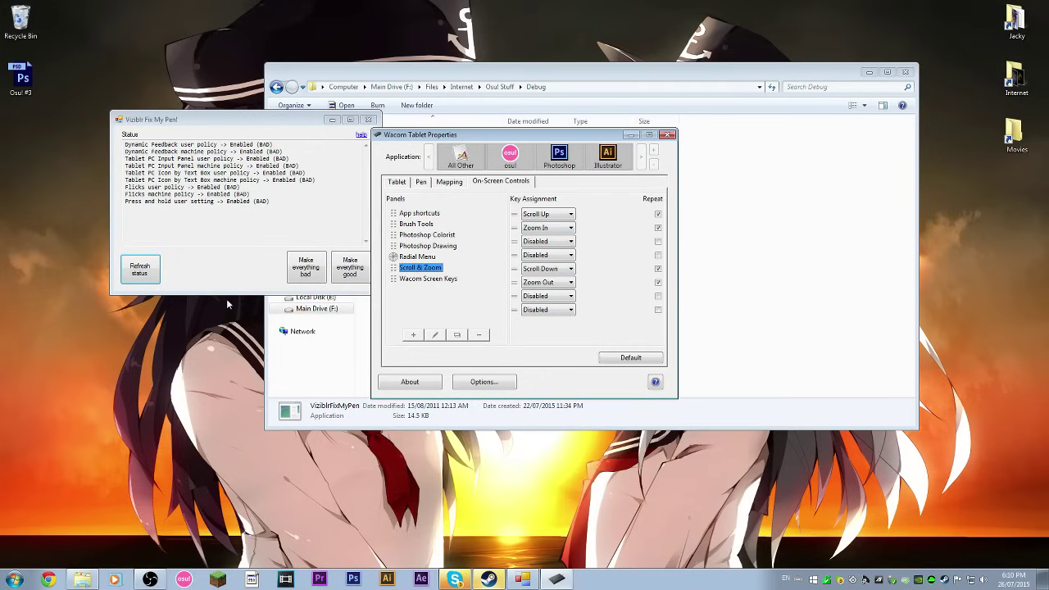
left_click(219, 393)
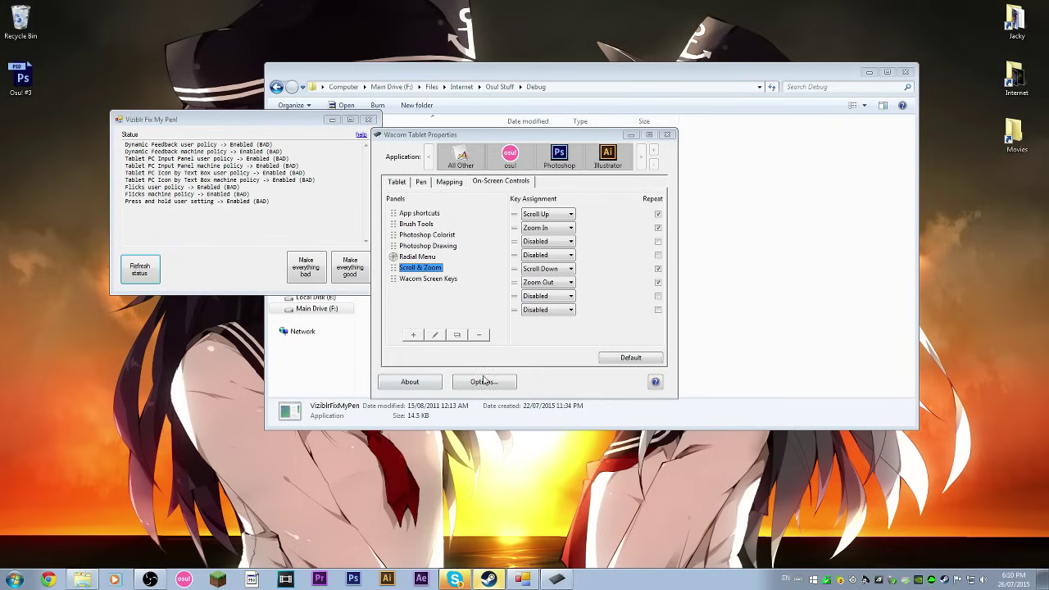
Set all pen policies to Disabled (GOOD), then close Fix My Pen and the Debug folder
left_click(608, 243)
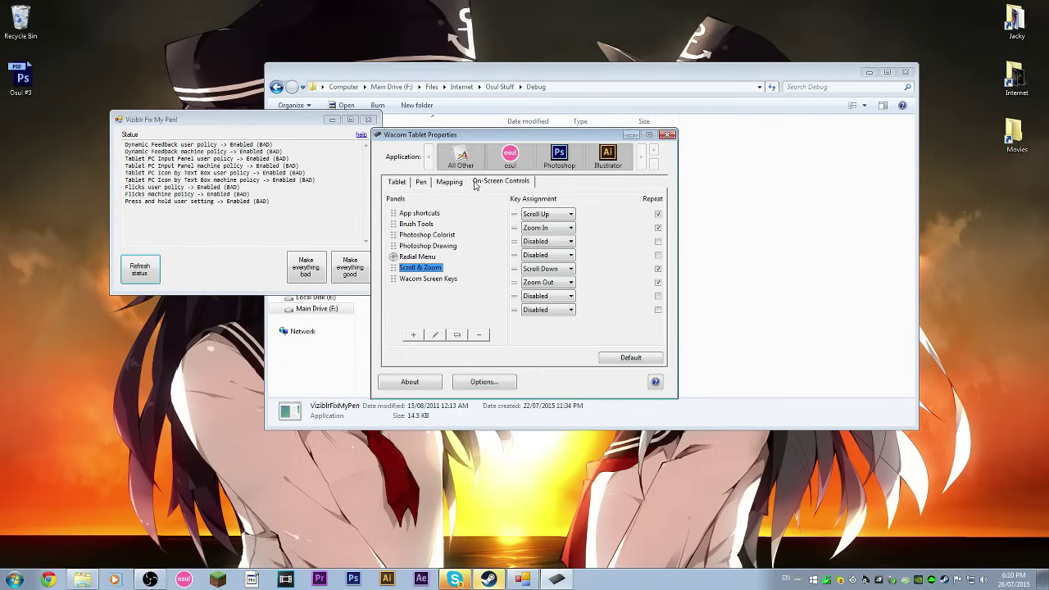
left_click(350, 267)
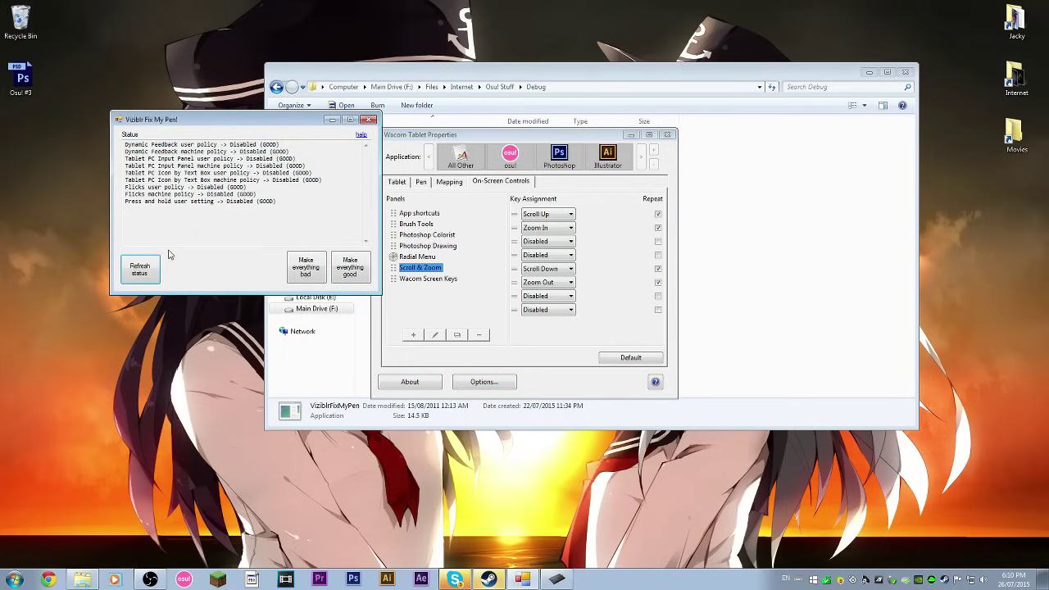
left_click(369, 120)
left_click(479, 212)
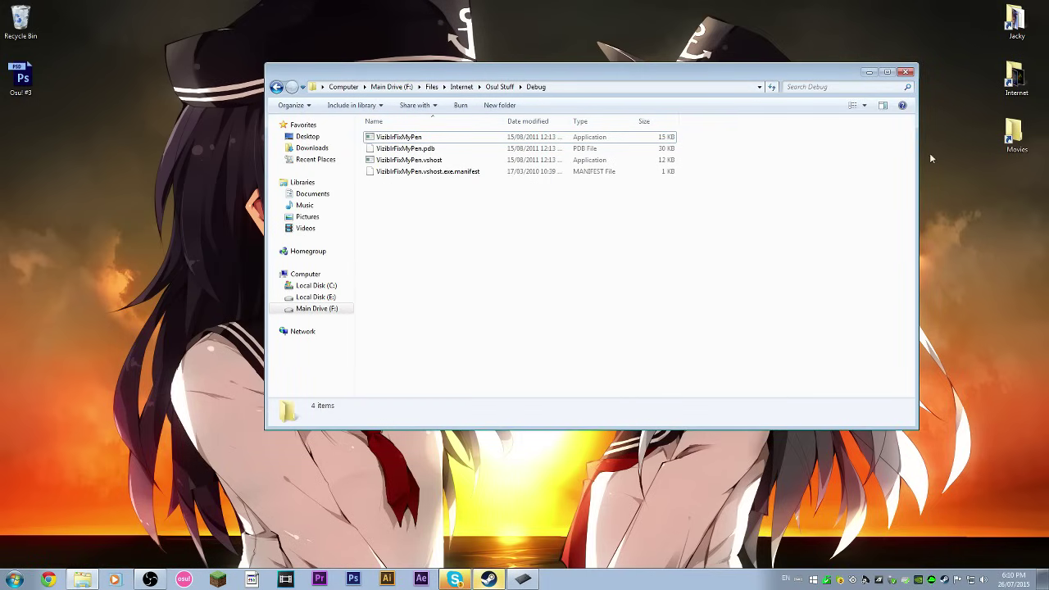
left_click(906, 73)
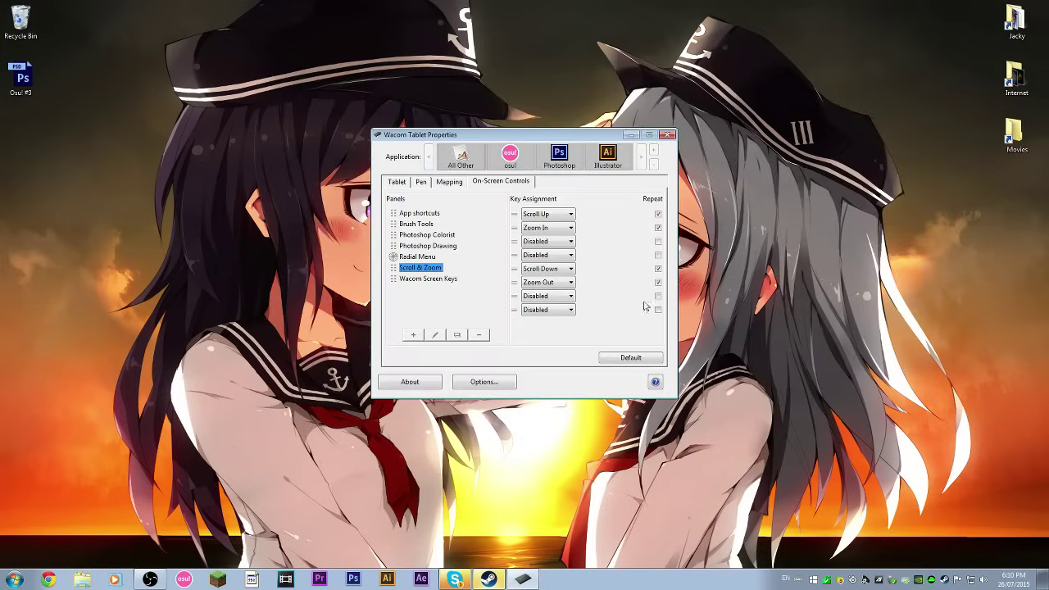
Close Tablet Properties and launch Wacom Desktop Center from a Start search for 'wacom'
left_click(673, 138)
key("super")
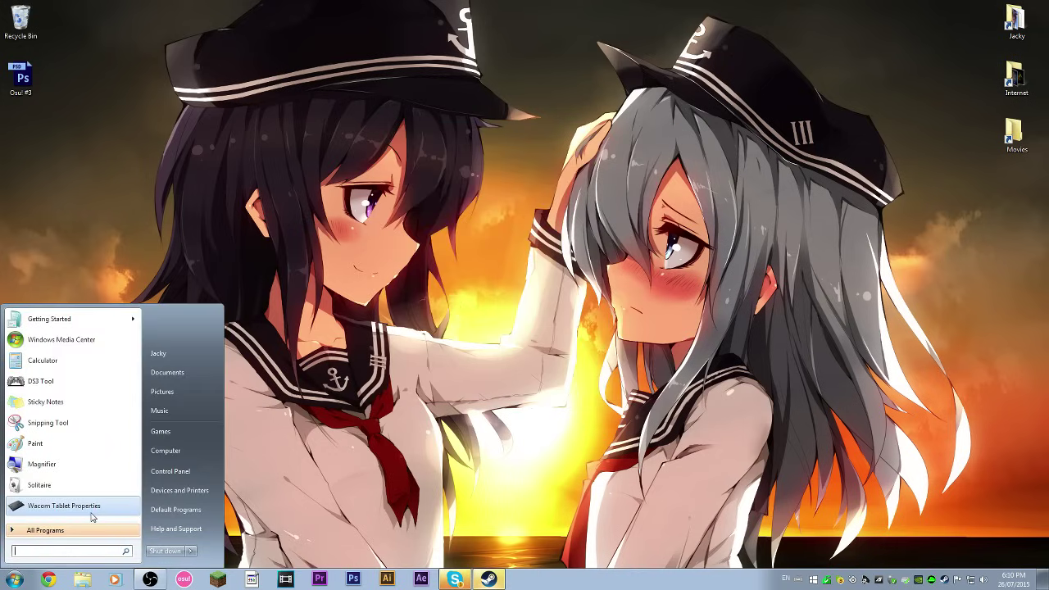
type("wacom")
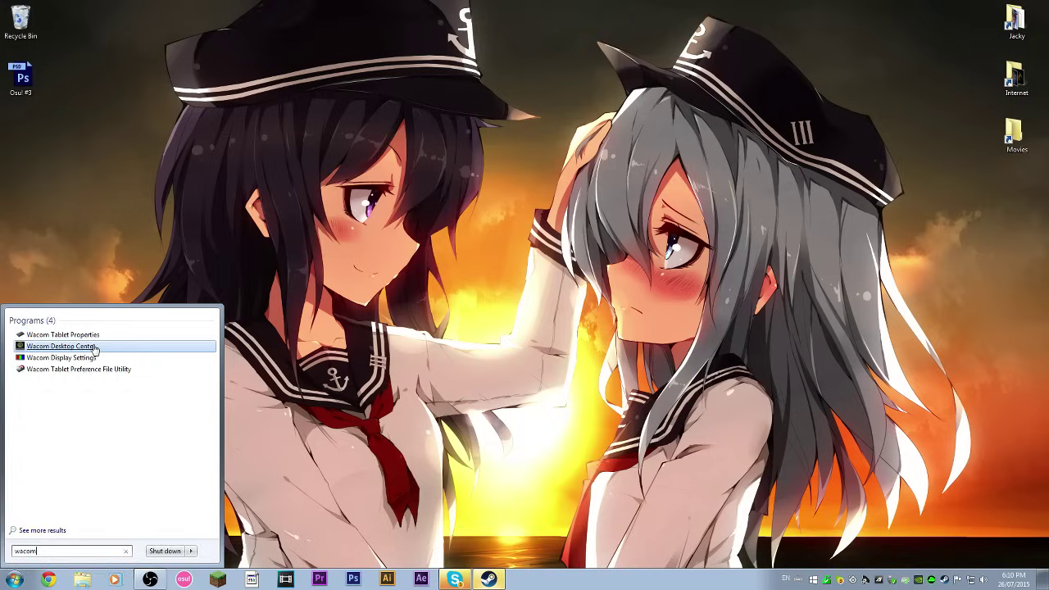
left_click(95, 348)
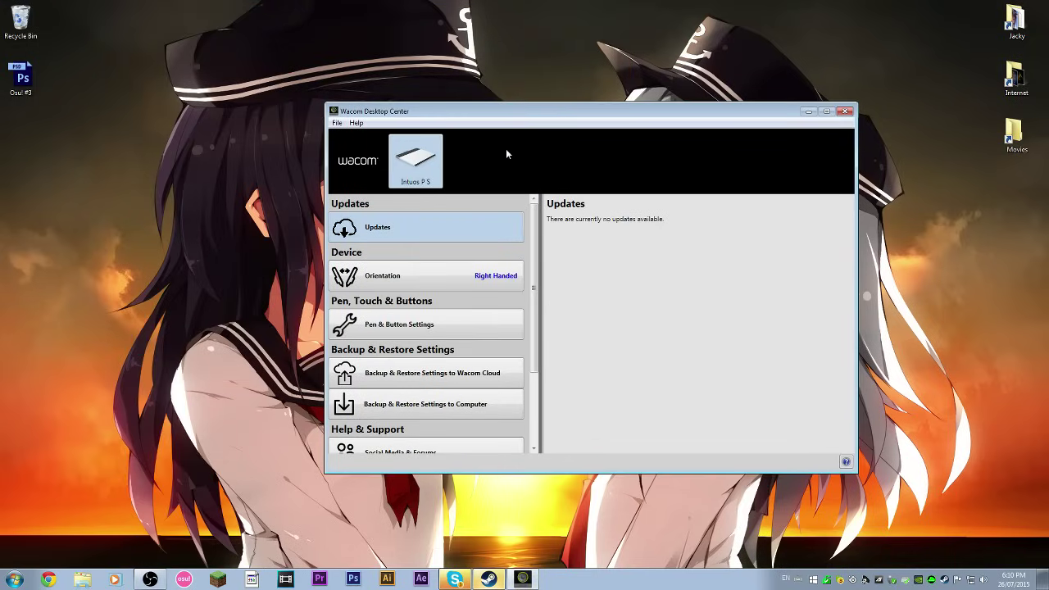
Confirm right-handed Orientation in Desktop Center, then close it to reopen Tablet Properties
scroll(541, 257, "down", 2)
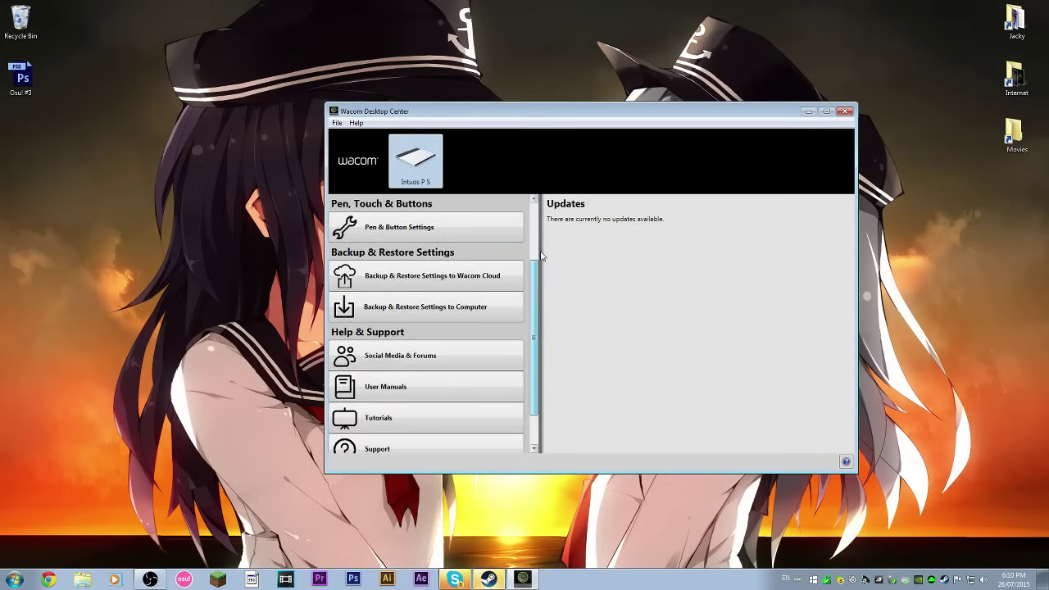
scroll(541, 256, "up", 2)
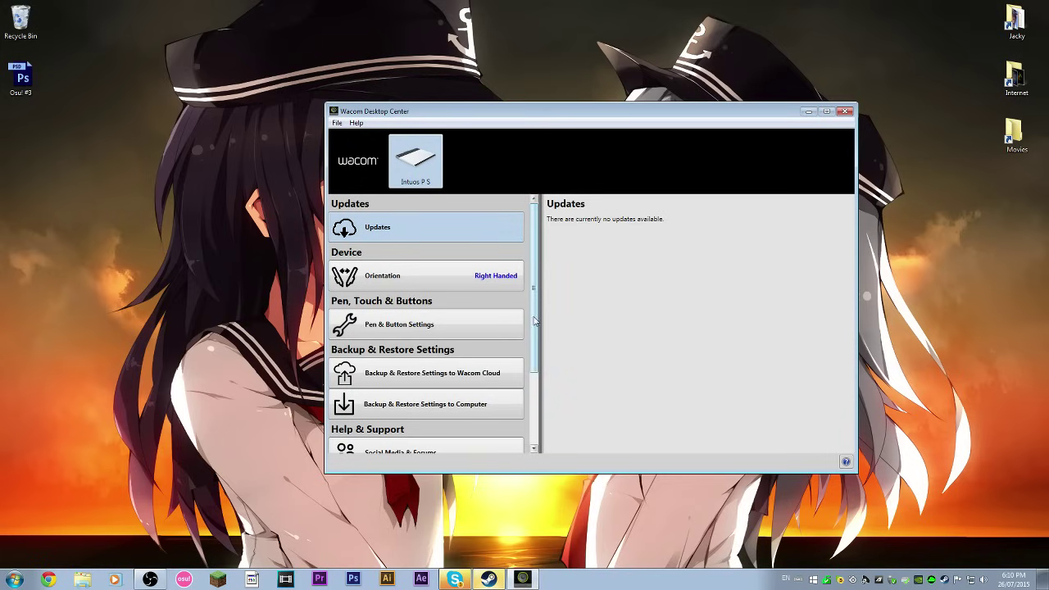
scroll(533, 321, "down", 1)
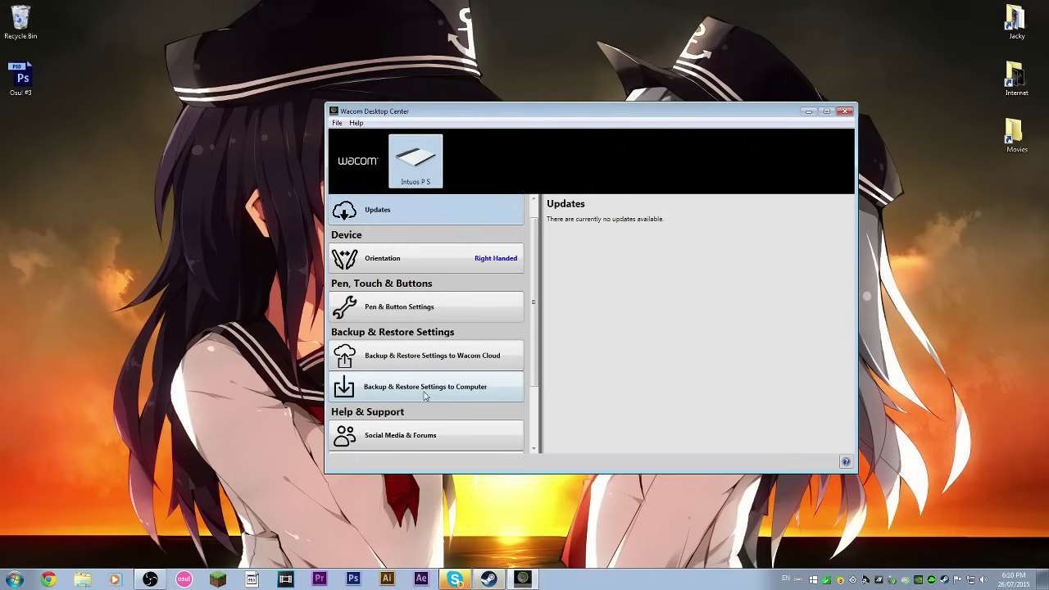
scroll(531, 344, "down", 2)
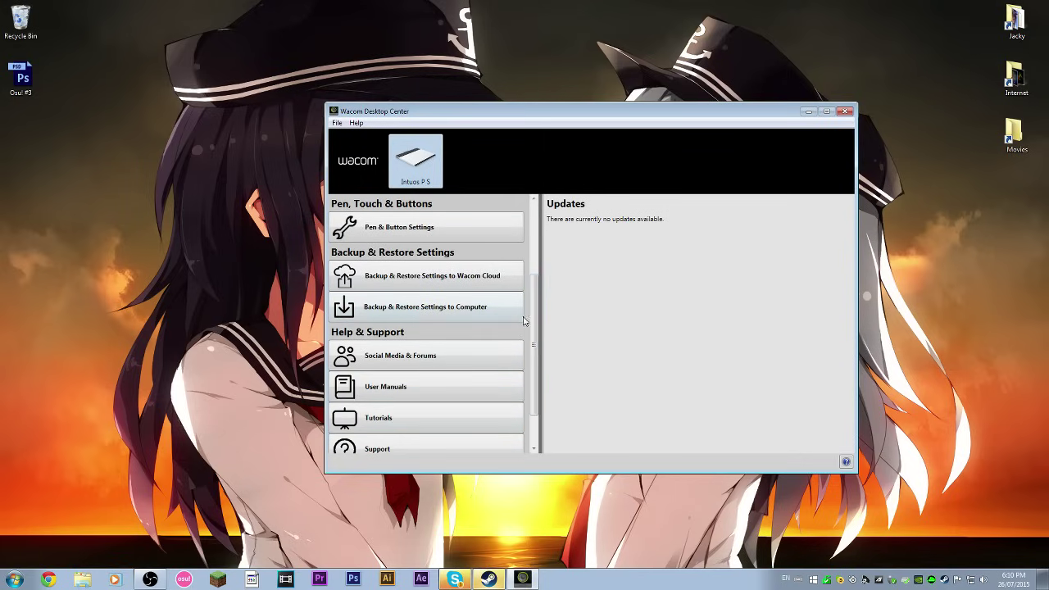
scroll(532, 356, "down", 1)
scroll(527, 412, "up", 1)
scroll(534, 287, "up", 1)
scroll(535, 286, "up", 1)
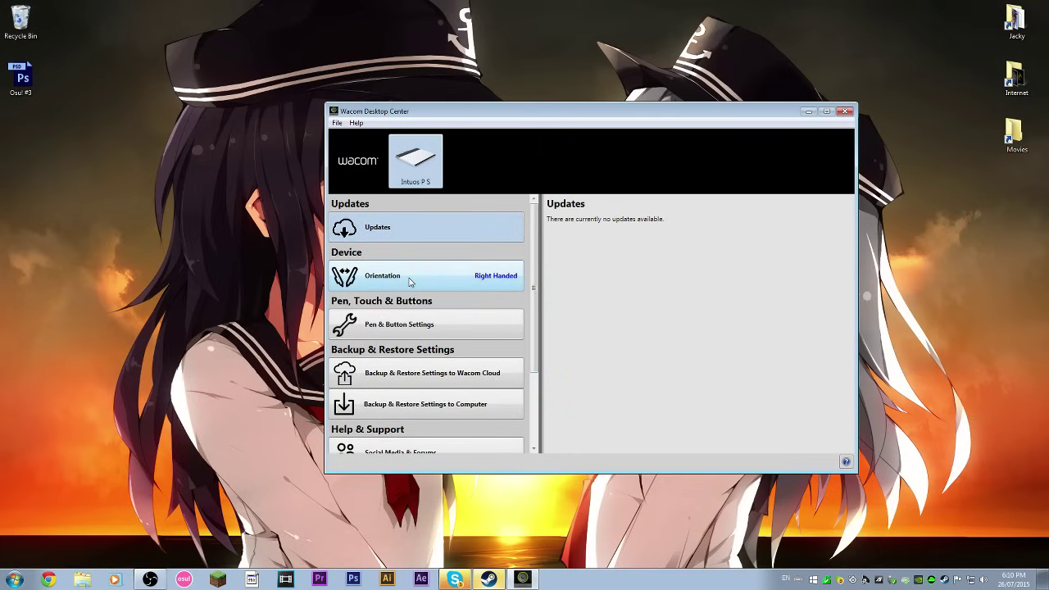
left_click(481, 281)
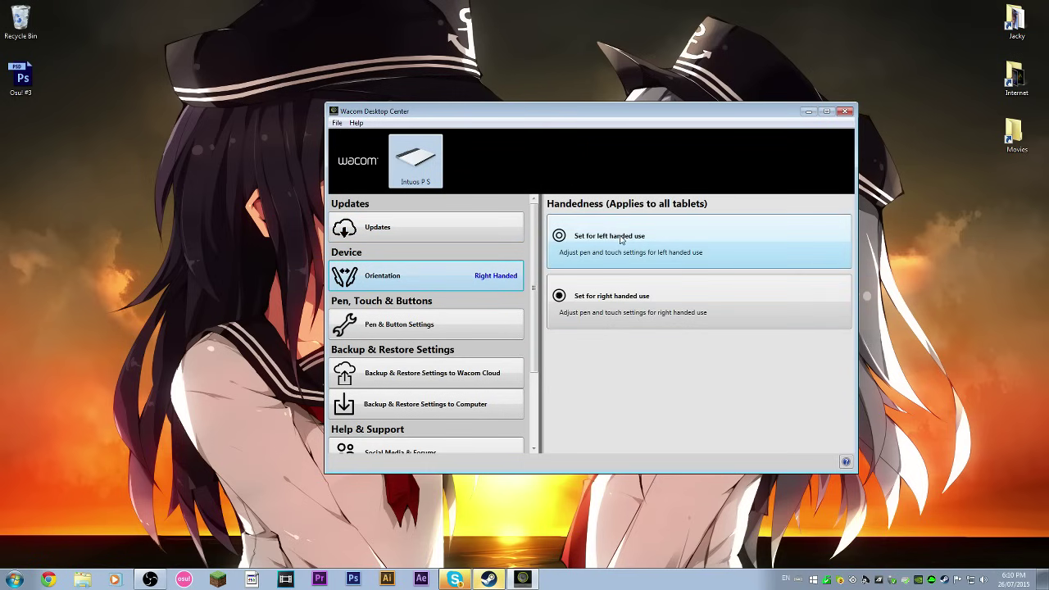
left_click(845, 111)
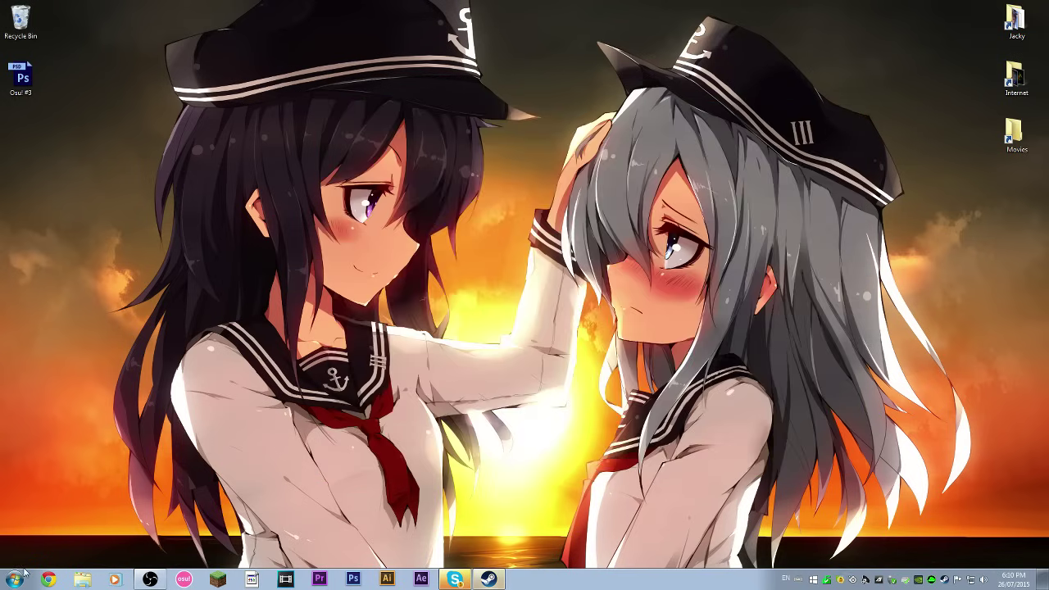
key("super")
key("super")
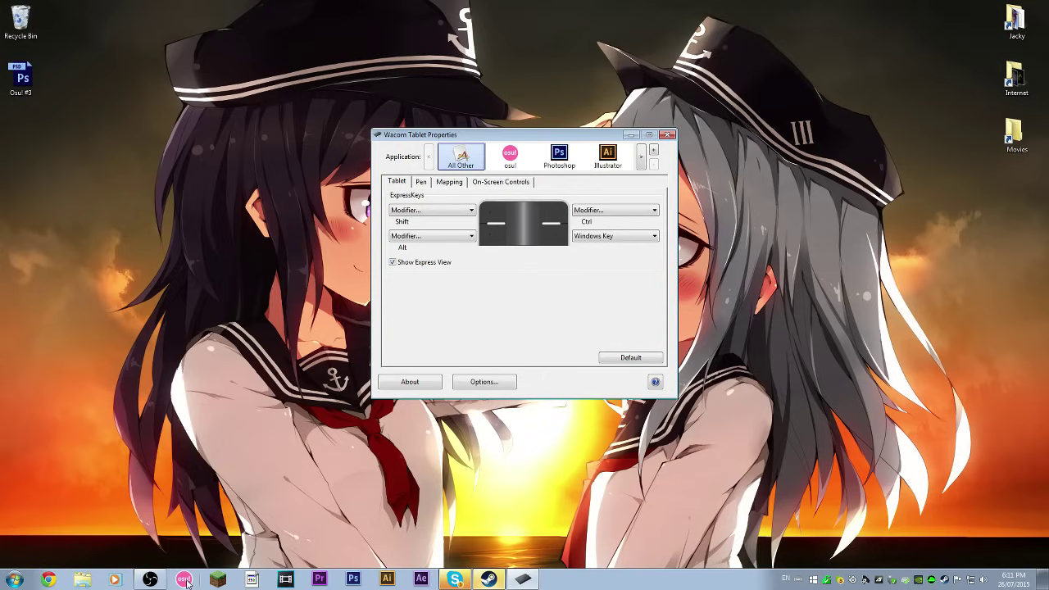
Cancel adding a new application and select the existing osu! profile instead
left_click(654, 151)
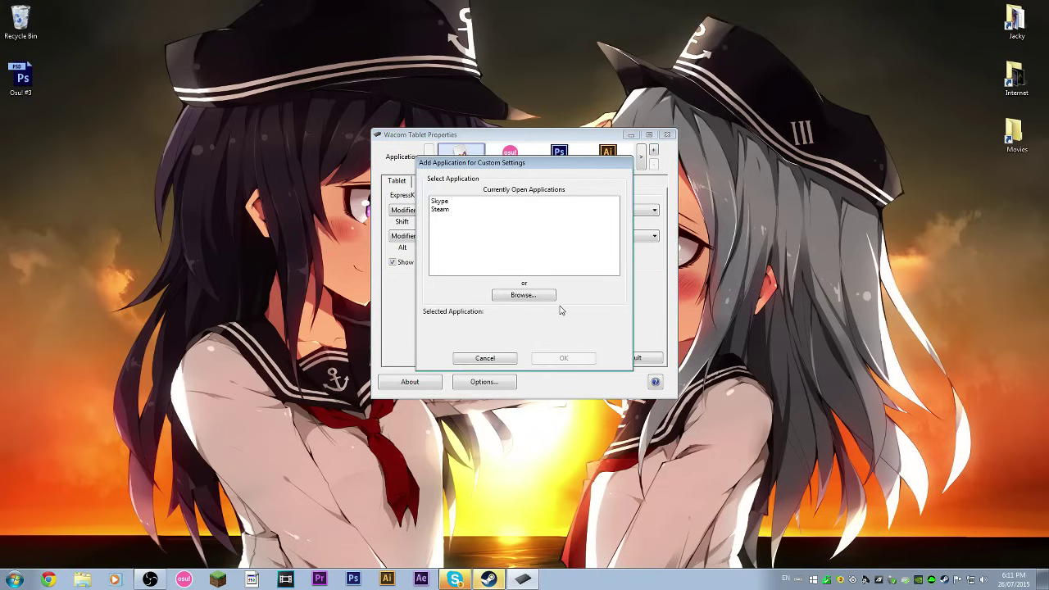
left_click(523, 295)
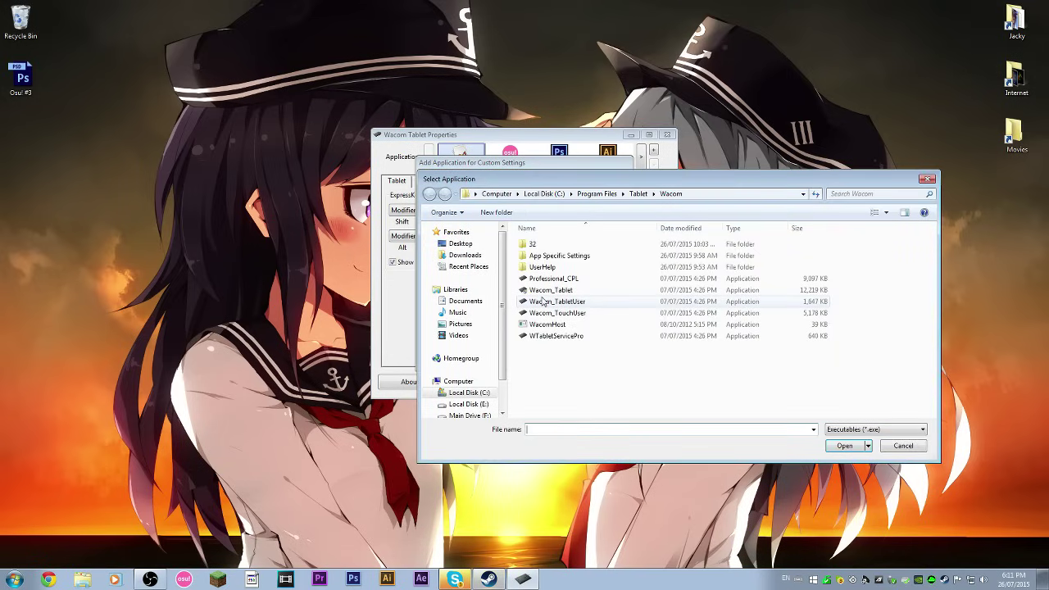
left_click(926, 179)
left_click(502, 359)
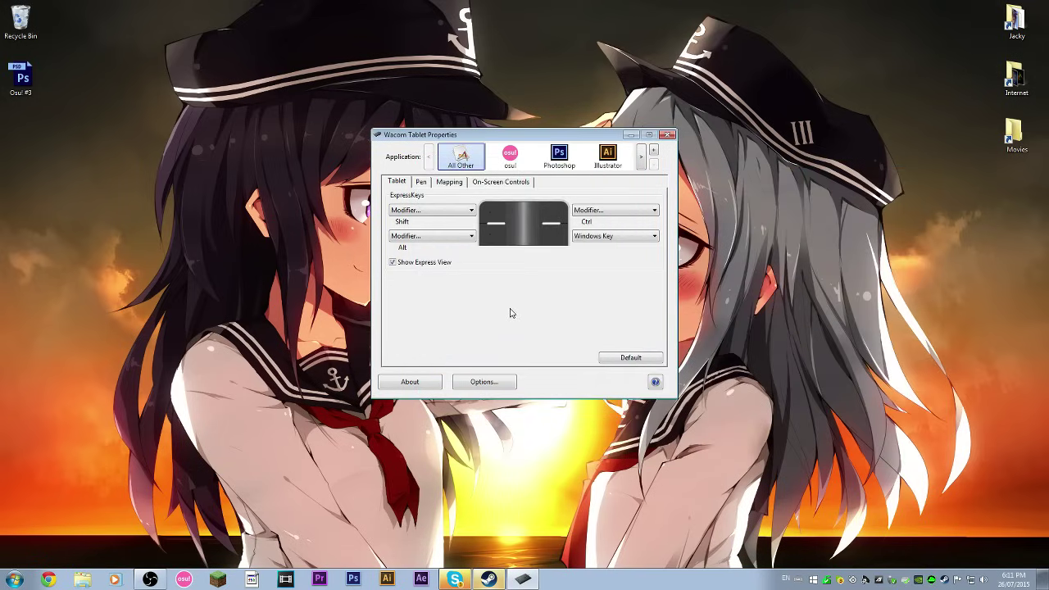
left_click(509, 155)
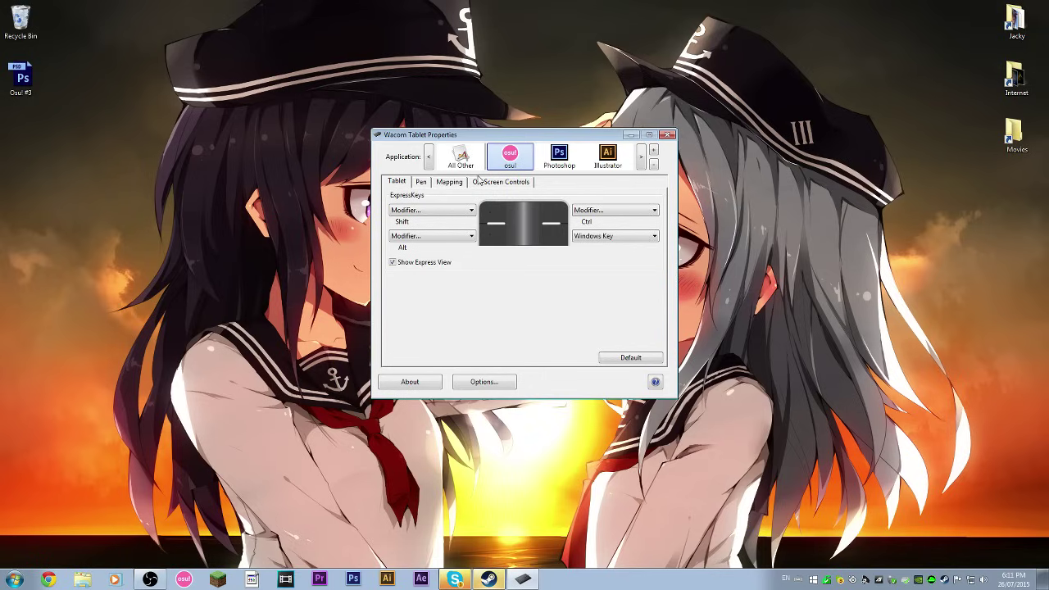
Set all four ExpressKeys (Shift, Alt, Ctrl, Windows Key) to Disabled for osu!
left_click(442, 212)
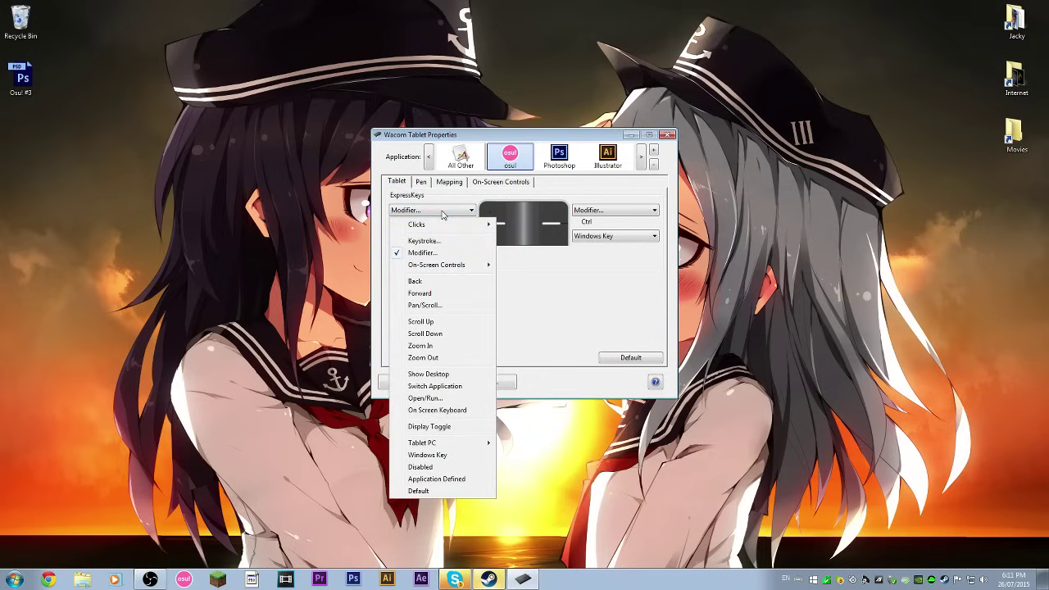
left_click(561, 239)
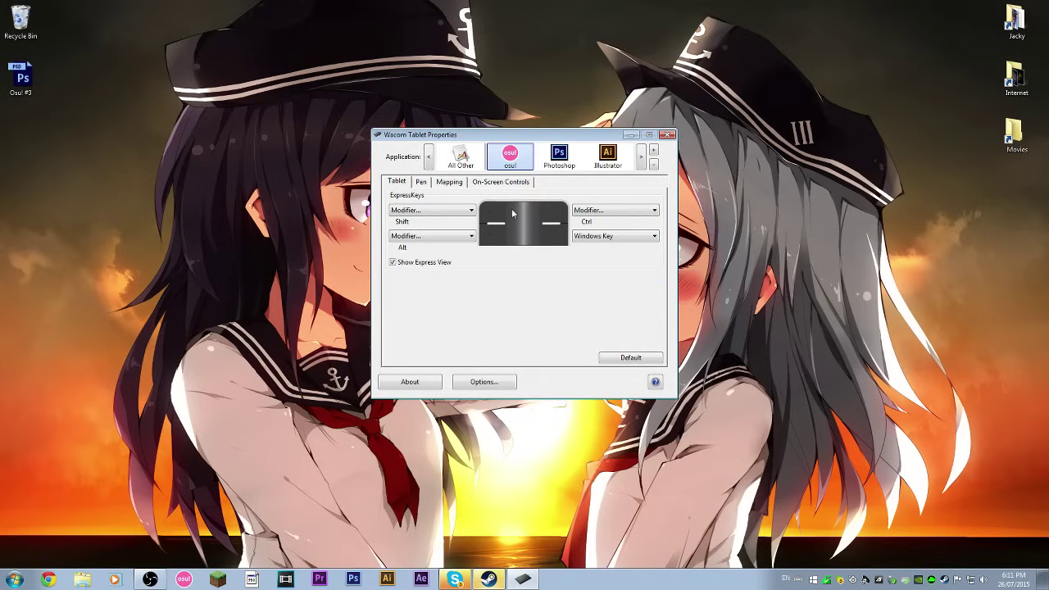
left_click(464, 212)
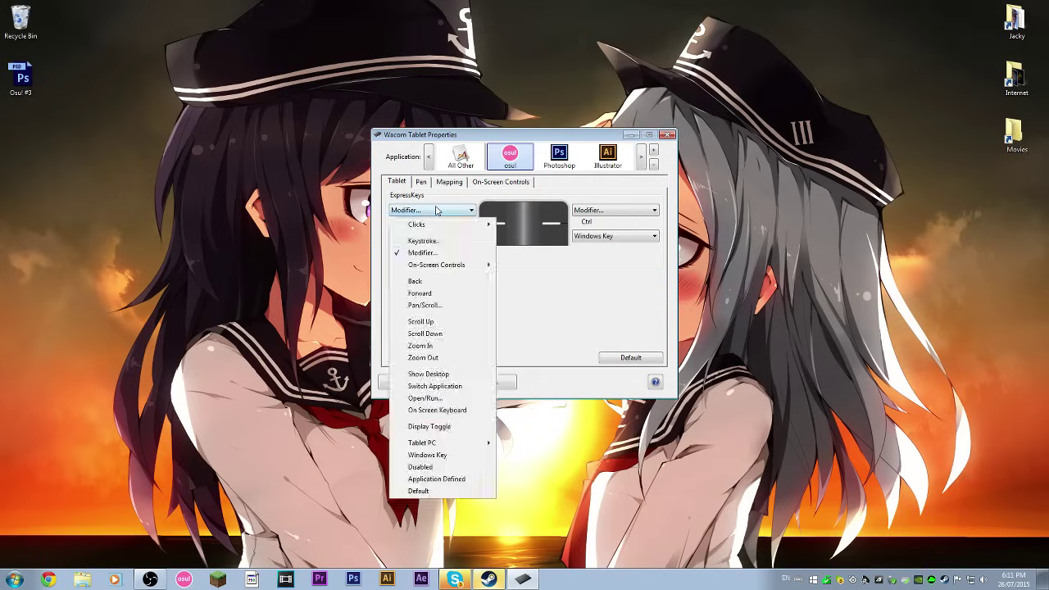
left_click(445, 469)
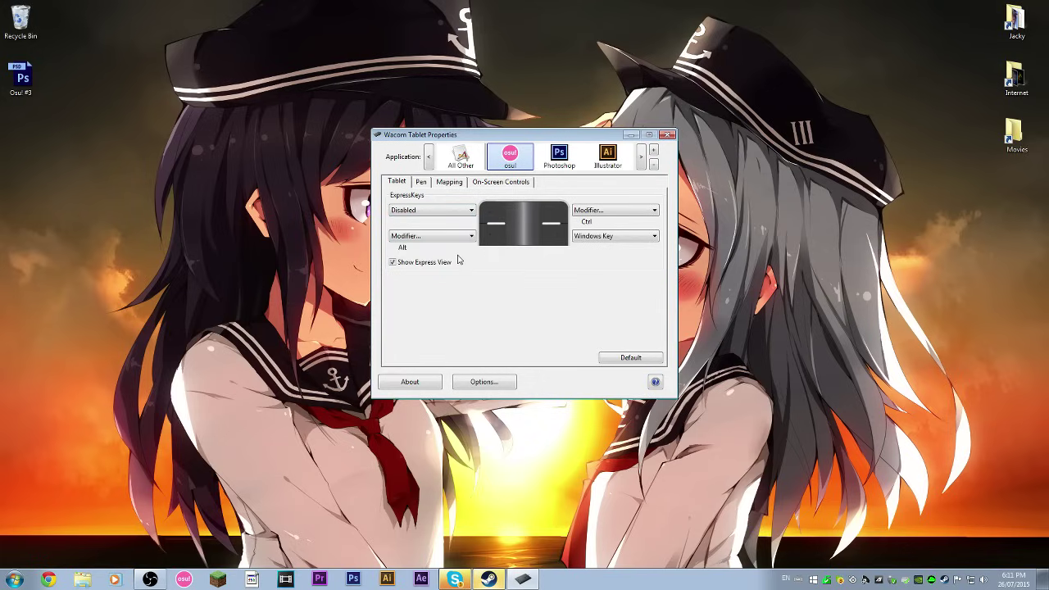
left_click(464, 236)
left_click(438, 492)
left_click(623, 209)
left_click(622, 467)
left_click(615, 236)
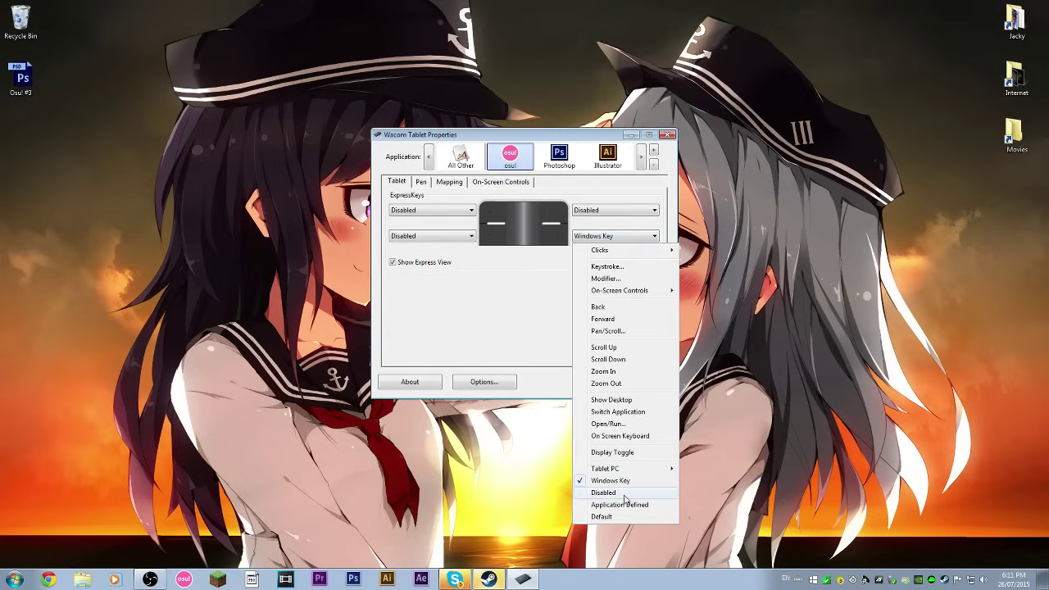
left_click(625, 493)
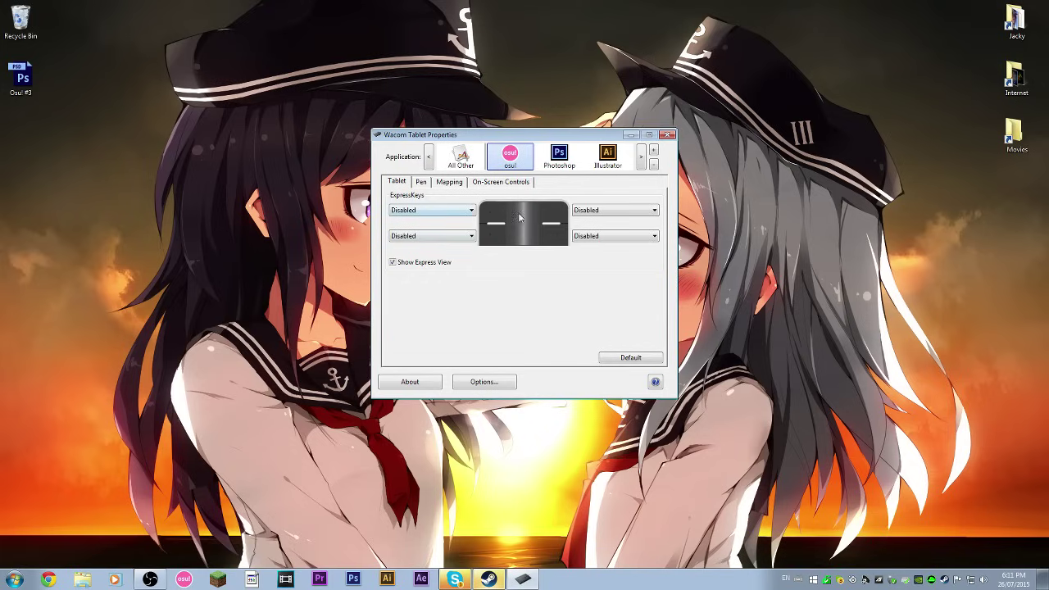
Verify the first ExpressKey reads Disabled and bring up the osu! Pen settings
left_click(436, 214)
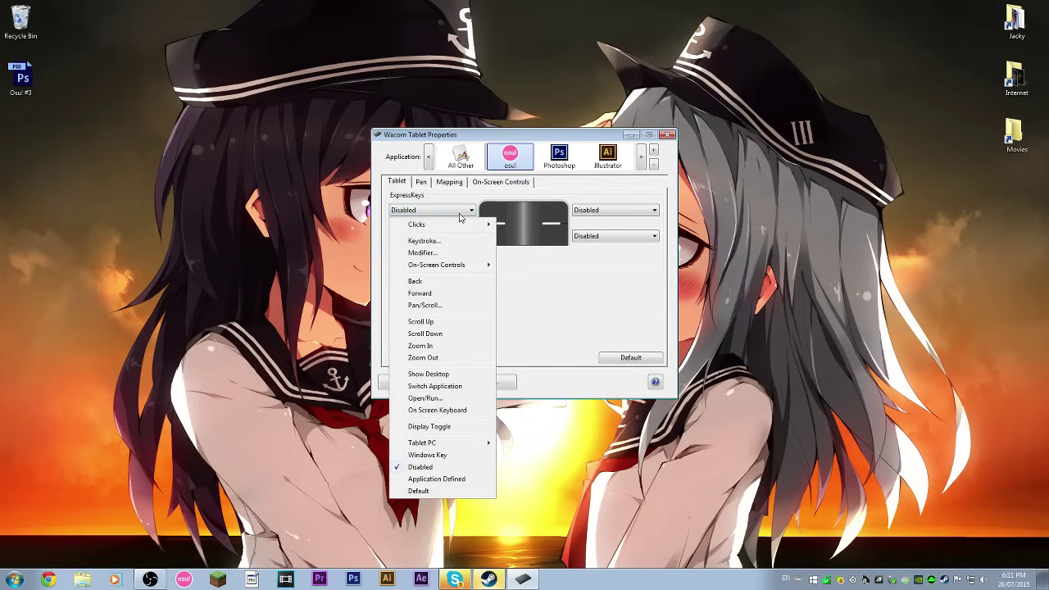
left_click(458, 214)
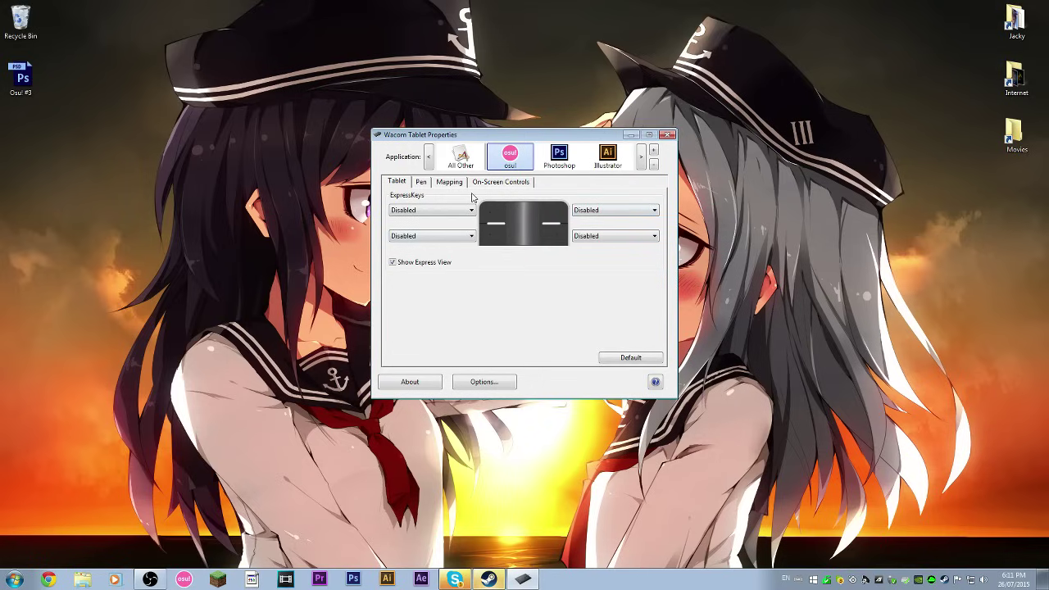
left_click(421, 182)
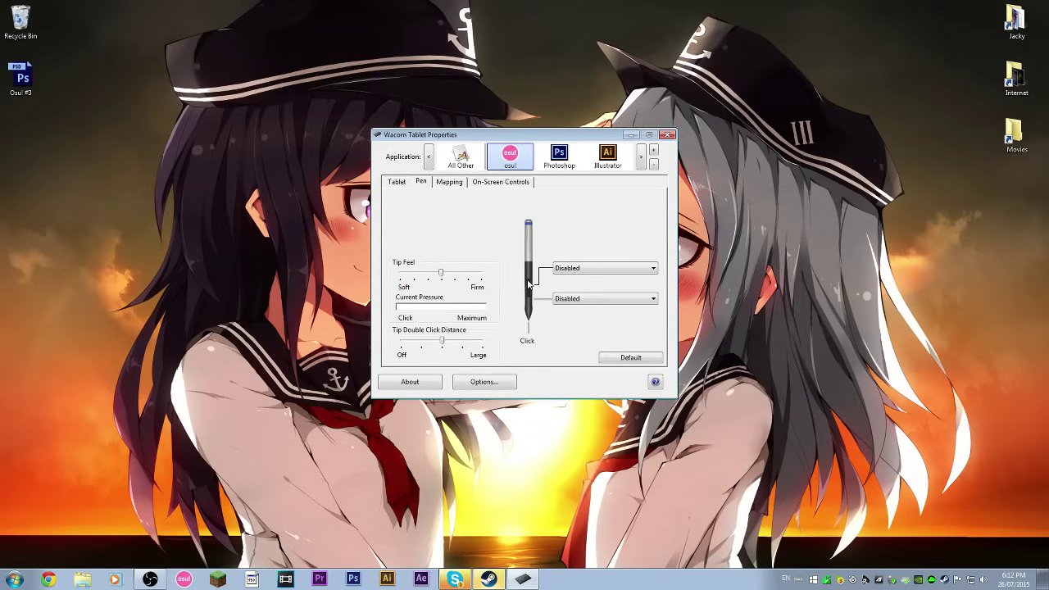
left_click(568, 271)
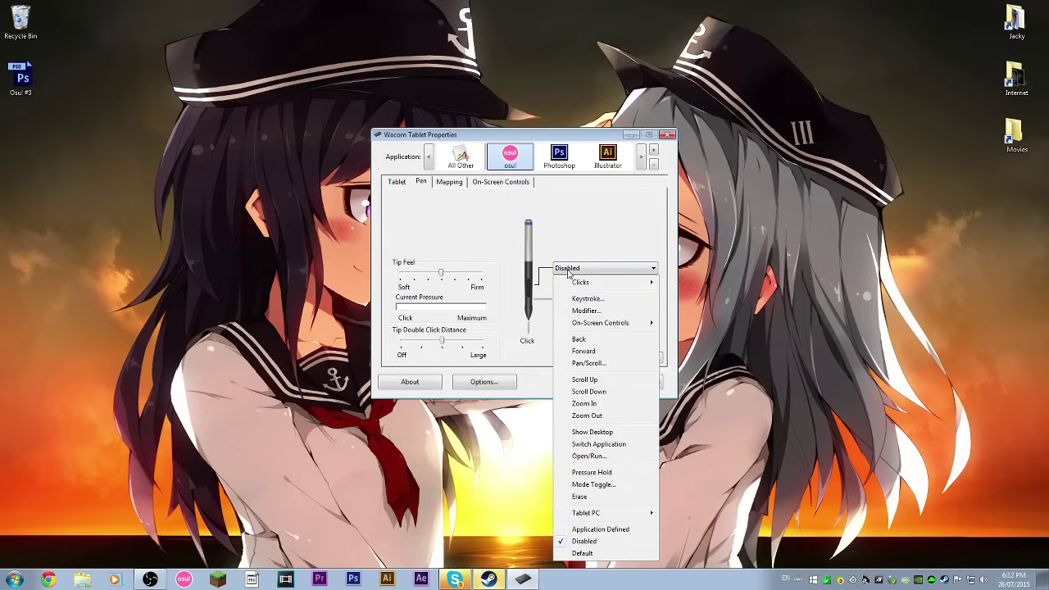
left_click(539, 281)
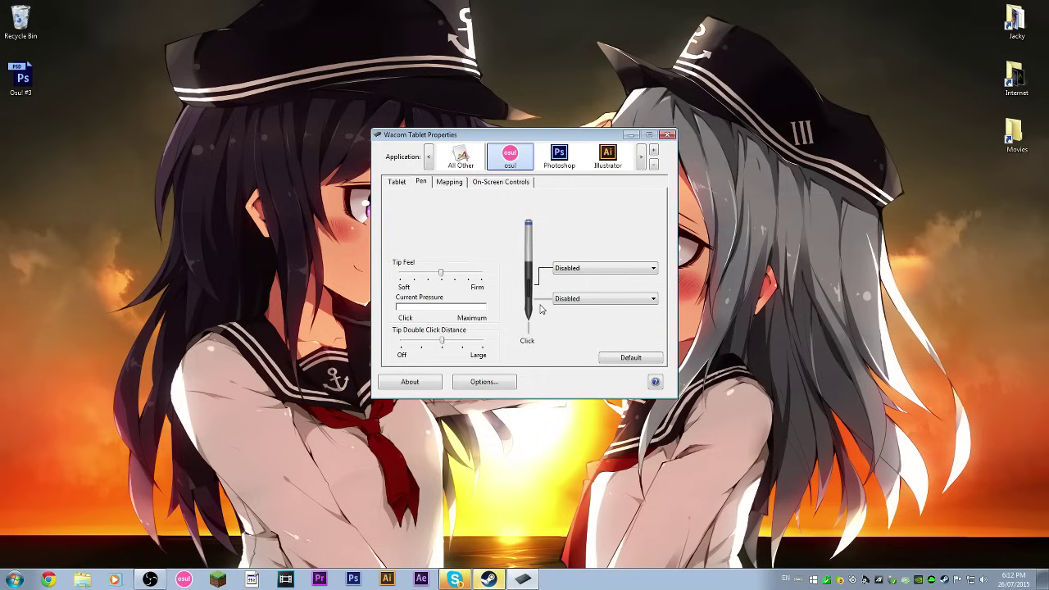
left_click(569, 300)
left_click(572, 305)
Open the osu! profile's Mapping tab, showing Pen mode mapped to Monitor 2
left_click(449, 182)
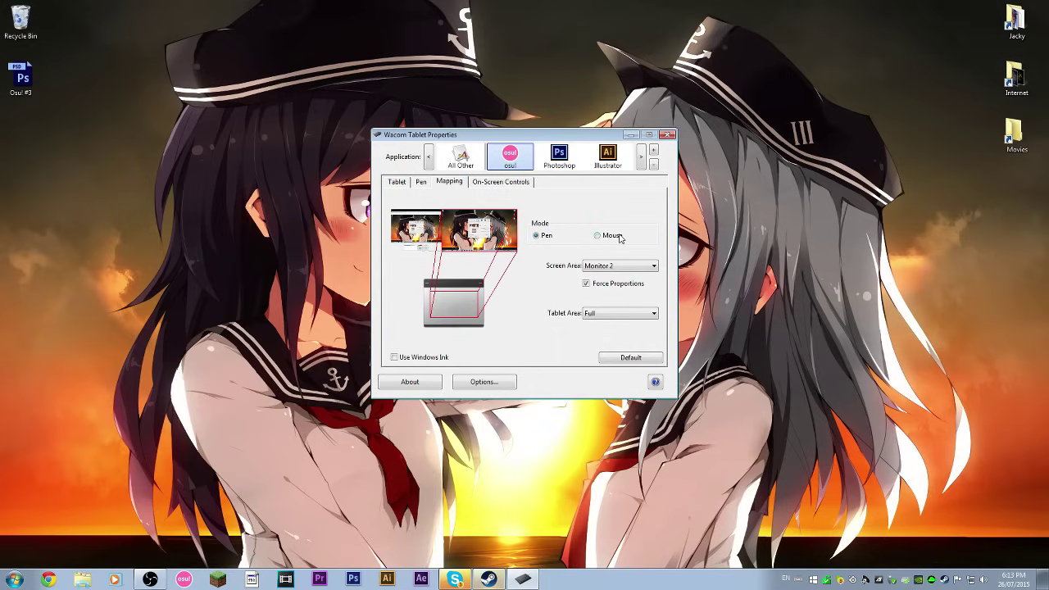
Map the osu! pen to Monitor 2, keep Force Proportions on, and check the Full tablet area
left_click(616, 269)
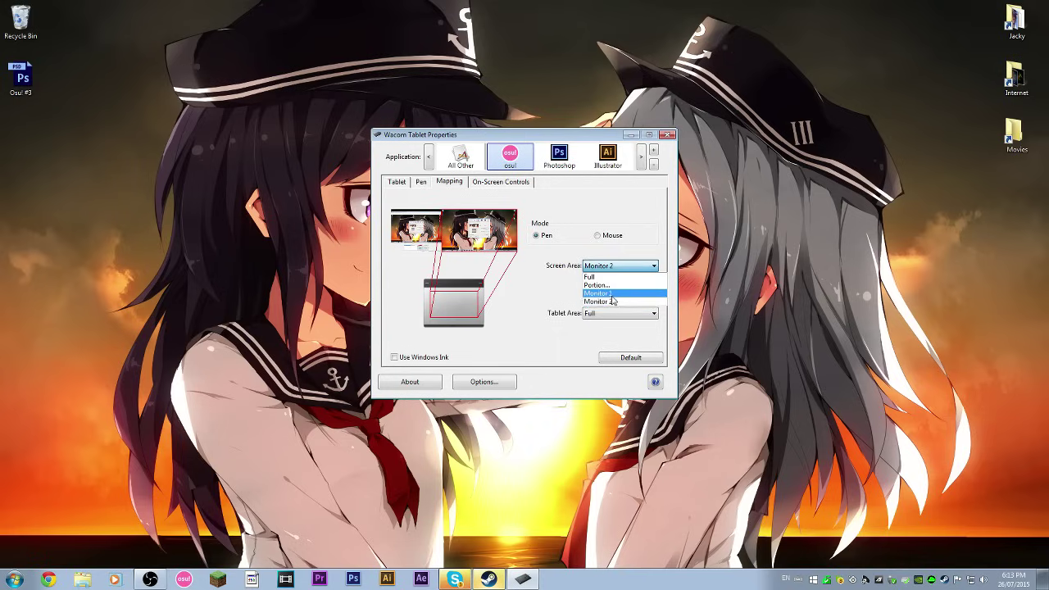
left_click(613, 301)
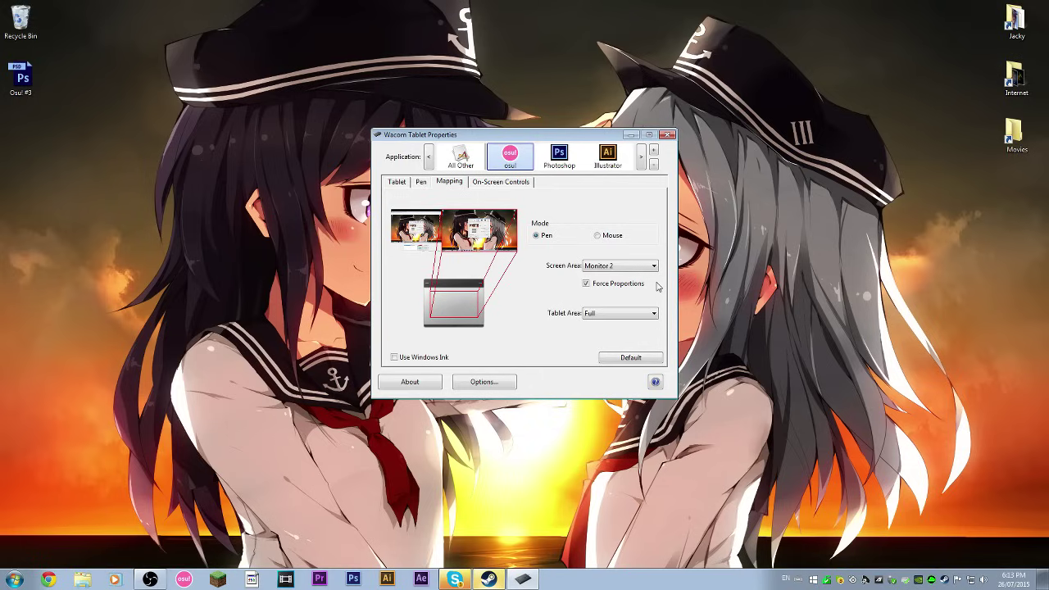
left_click(585, 284)
left_click(585, 283)
left_click(588, 317)
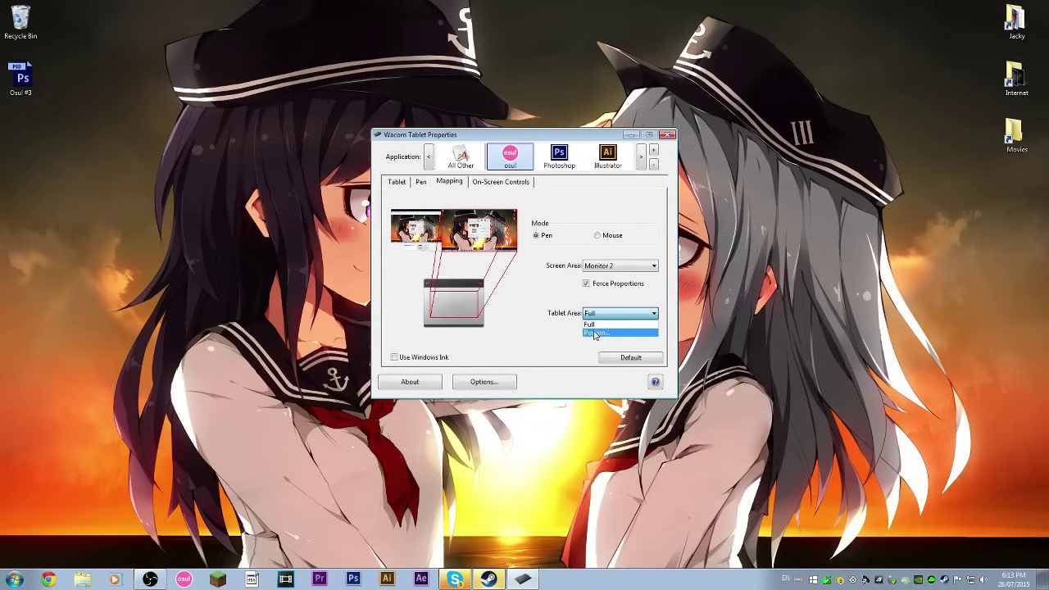
left_click(595, 334)
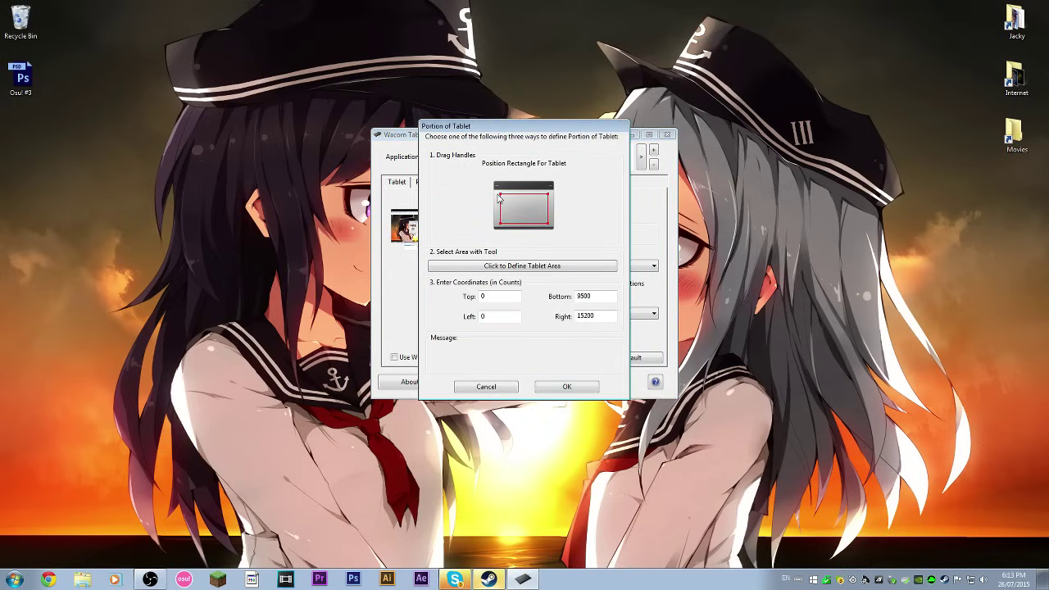
mouse_move(498, 194)
left_mouse_down()
mouse_move(529, 234)
mouse_move(531, 215)
mouse_move(503, 199)
left_mouse_up()
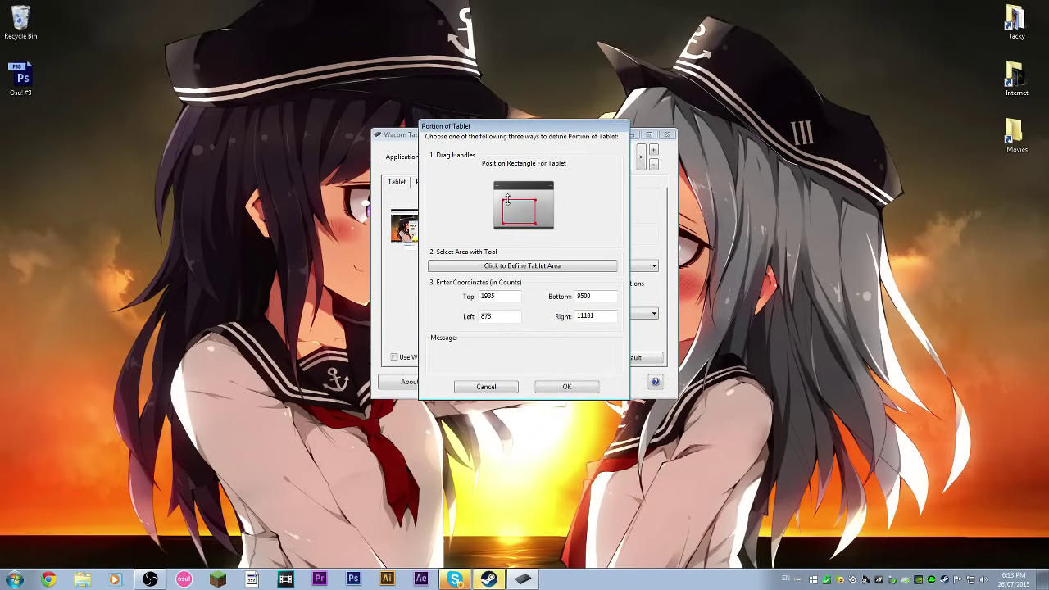
left_click(487, 386)
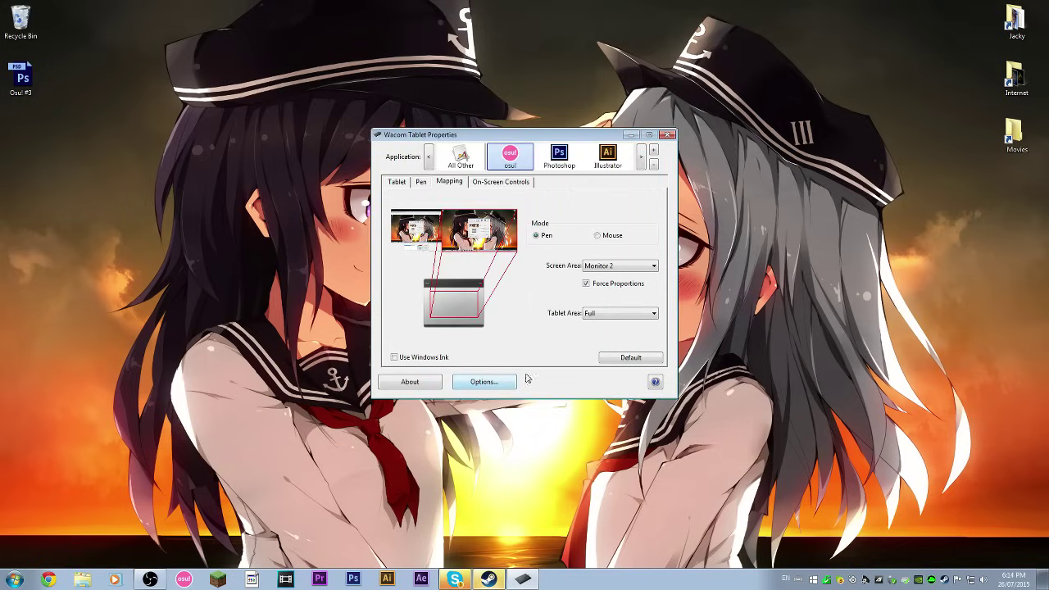
left_click(587, 315)
left_click(588, 316)
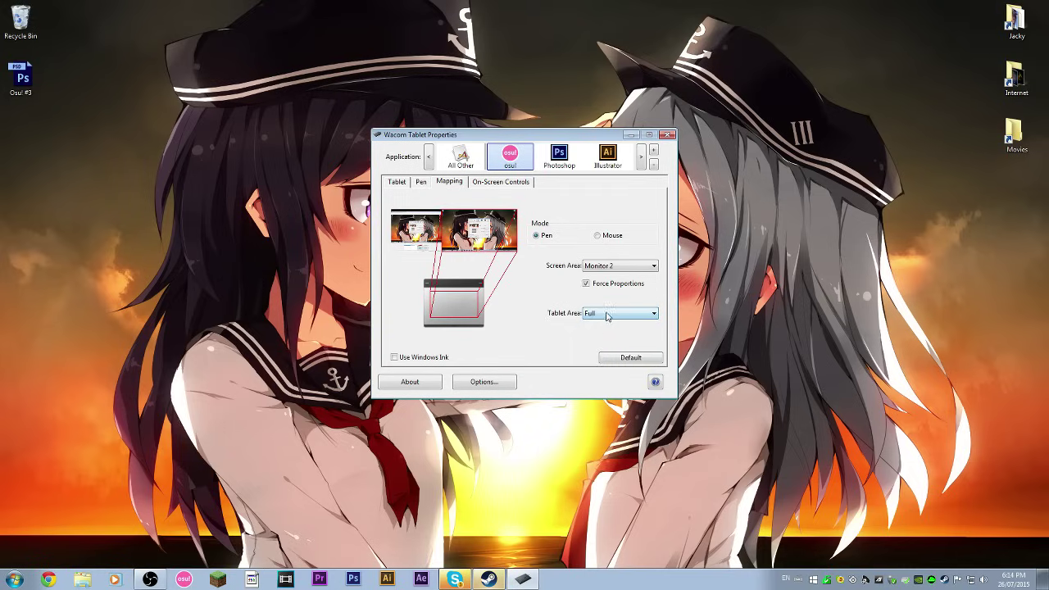
left_click(589, 316)
left_click(589, 315)
left_click(590, 315)
left_click(589, 316)
Turn off Use Windows Ink for osu!, then confirm the pen Options dialog with OK
left_click(426, 358)
left_click(478, 382)
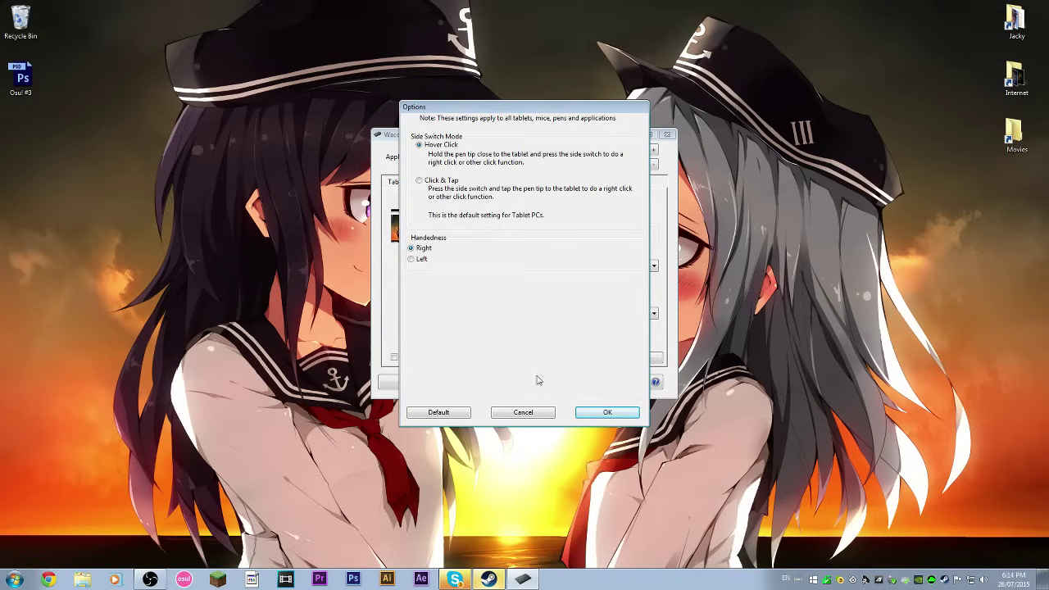
left_click(606, 412)
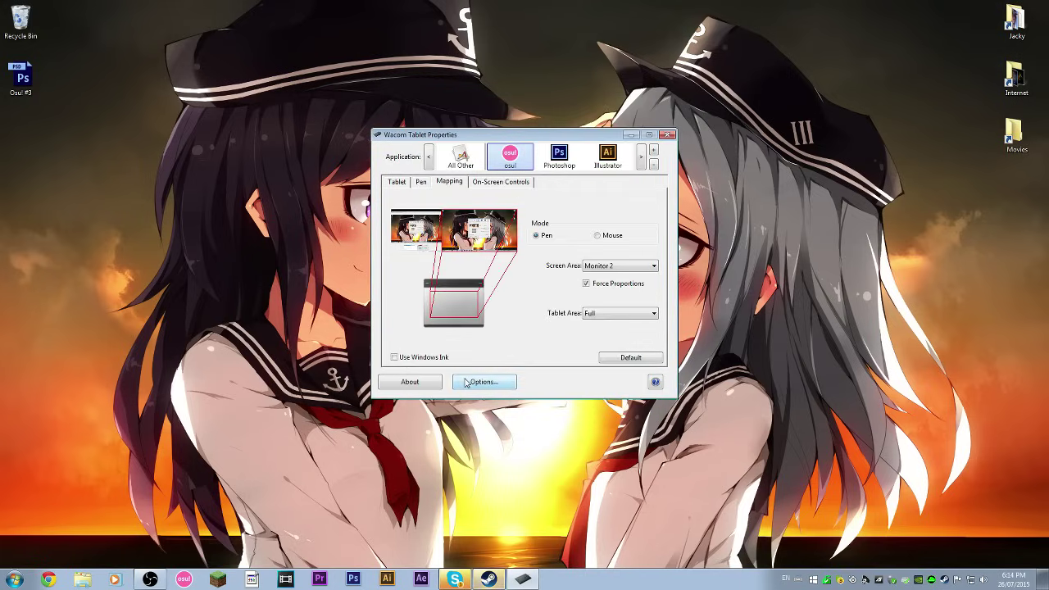
Glance at the On-Screen Controls settings and return to osu!'s Mapping settings
left_click(499, 183)
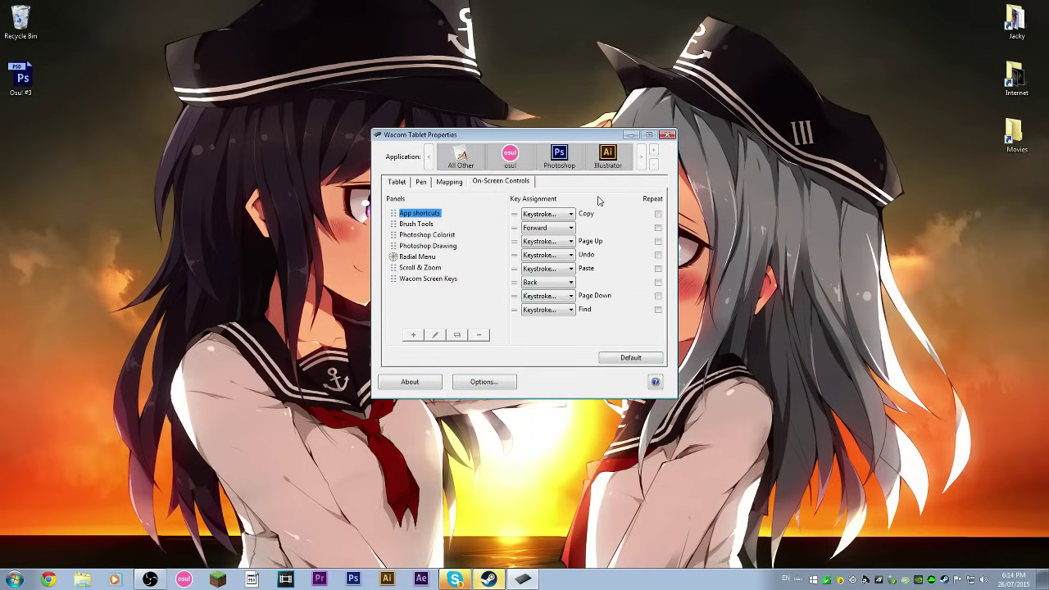
left_click(449, 181)
left_click(495, 184)
left_click(449, 182)
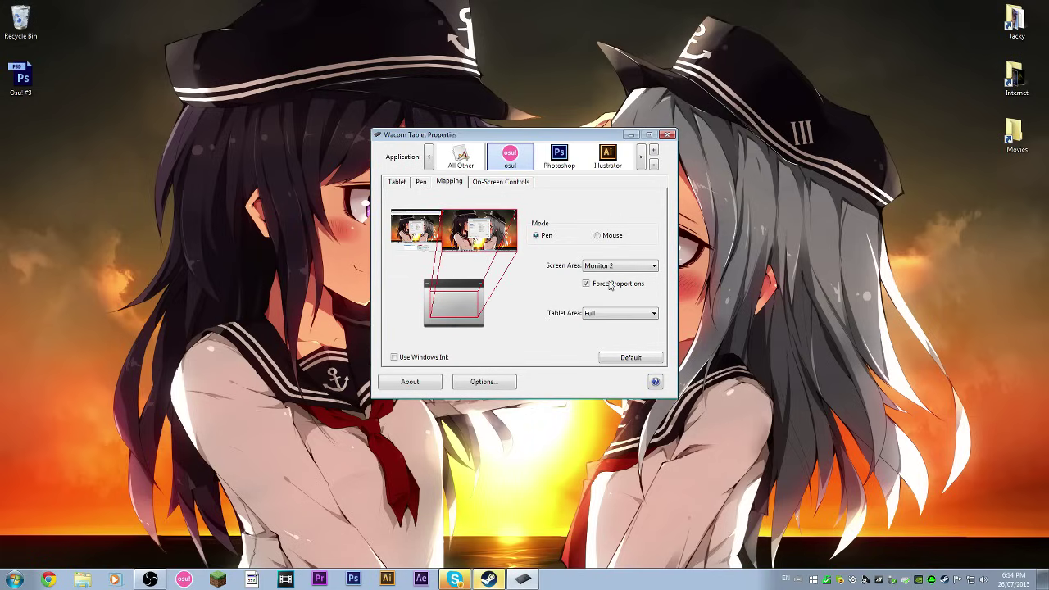
Close Wacom Tablet Properties and switch to the osu! game at its main menu
left_click(667, 135)
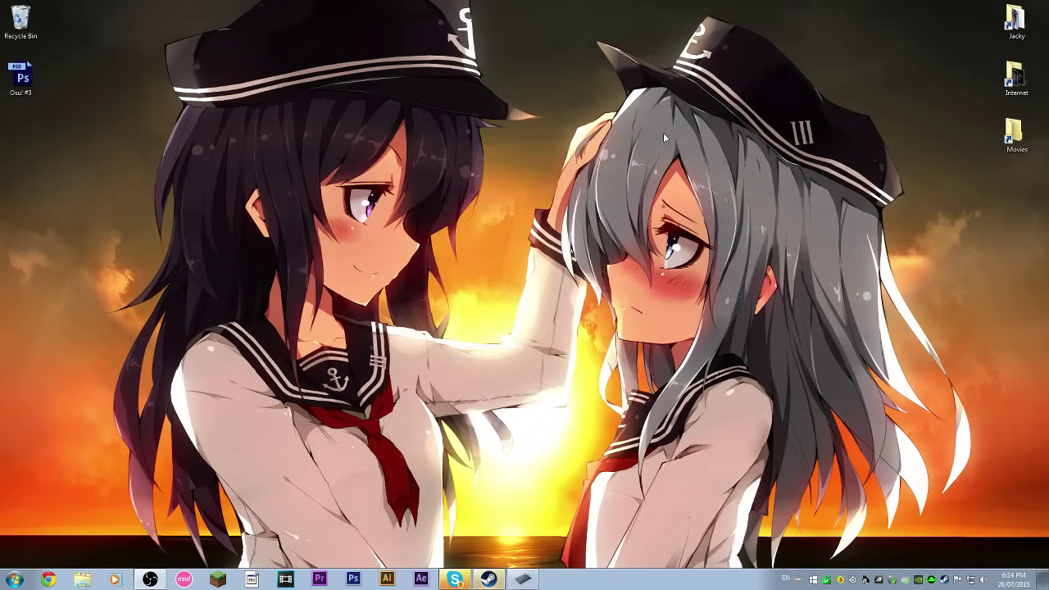
left_click(188, 581)
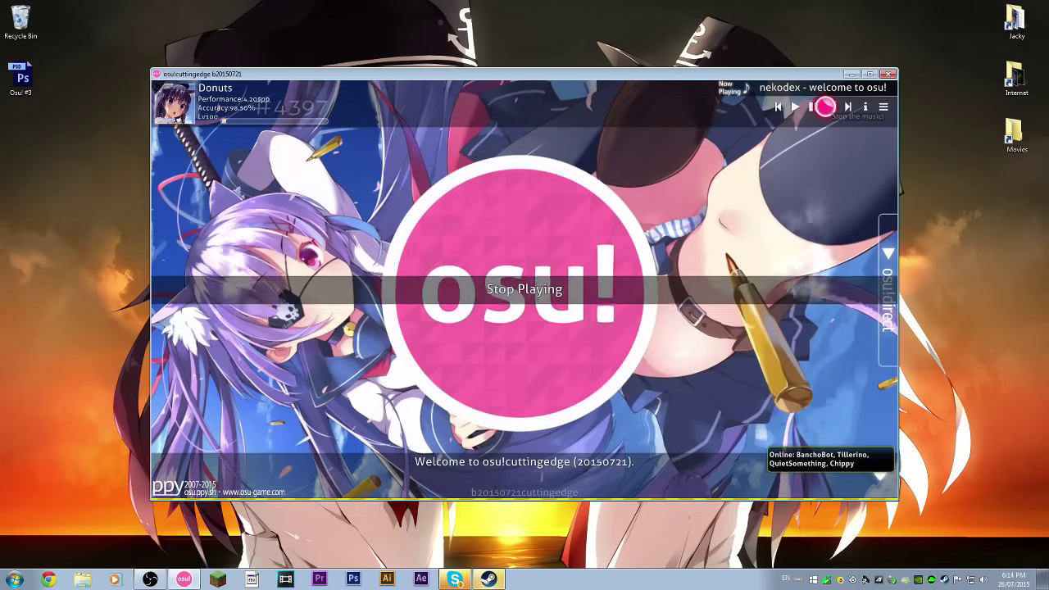
Open osu!'s Options from the logo menu and scroll to the Input mouse settings showing Raw input
left_click(611, 270)
left_click(656, 316)
scroll(295, 212, "down", 3)
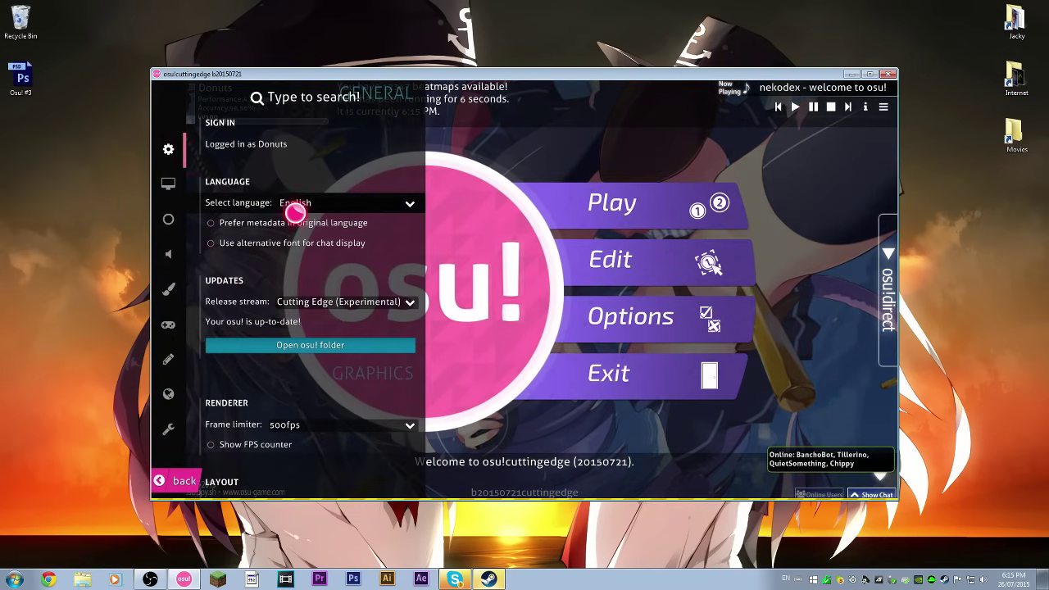
scroll(295, 212, "down", 4)
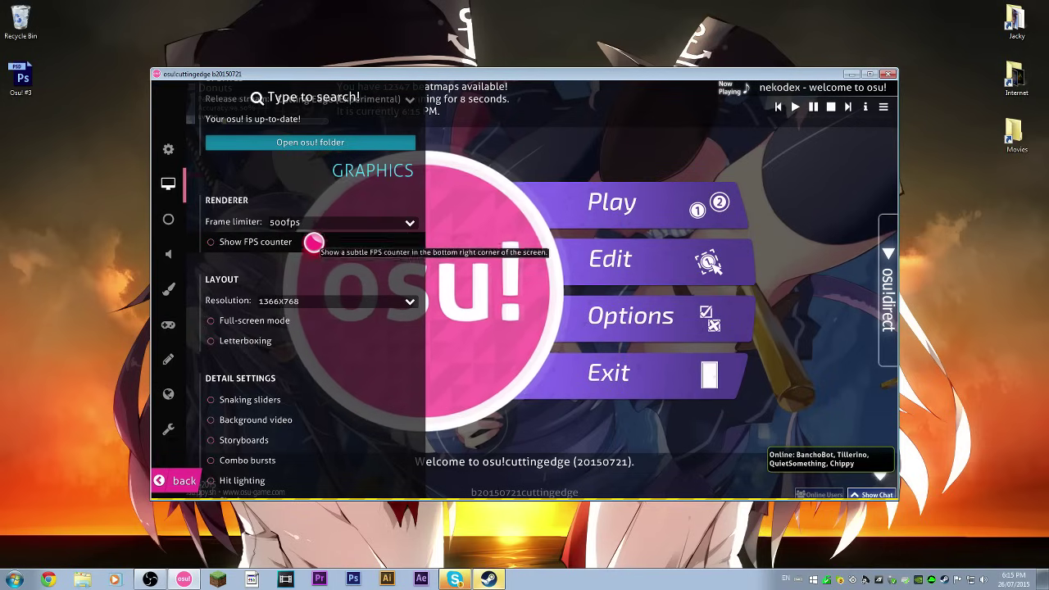
scroll(336, 209, "up", 1)
scroll(337, 209, "down", 6)
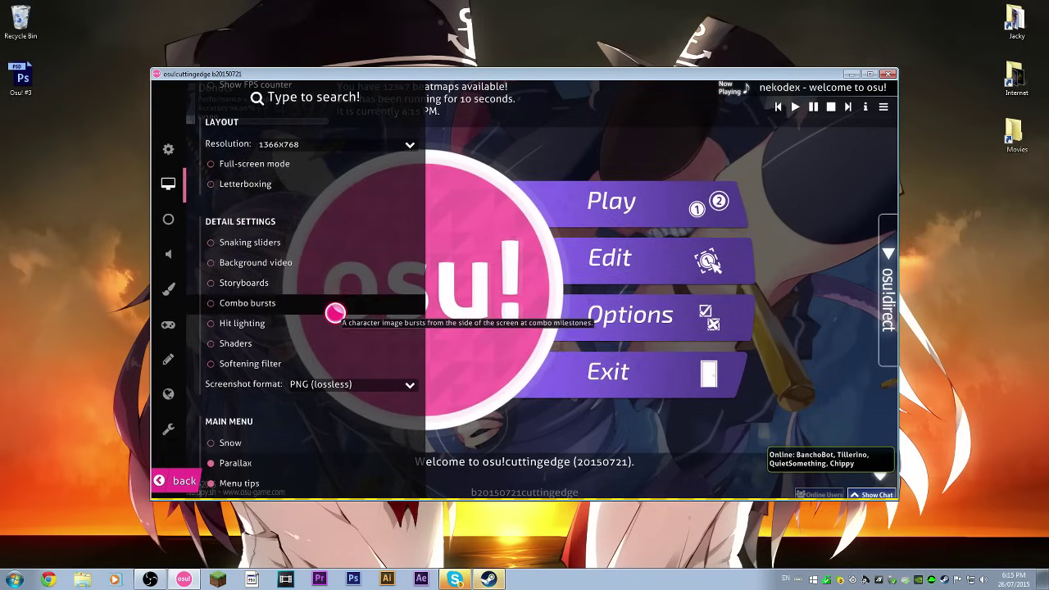
scroll(358, 211, "down", 8)
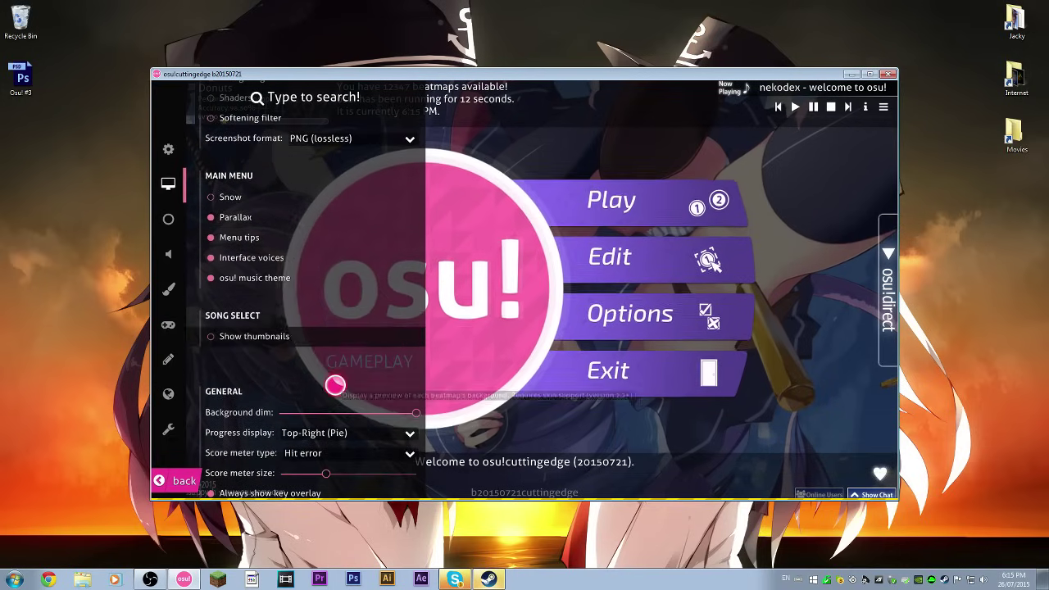
scroll(363, 258, "down", 10)
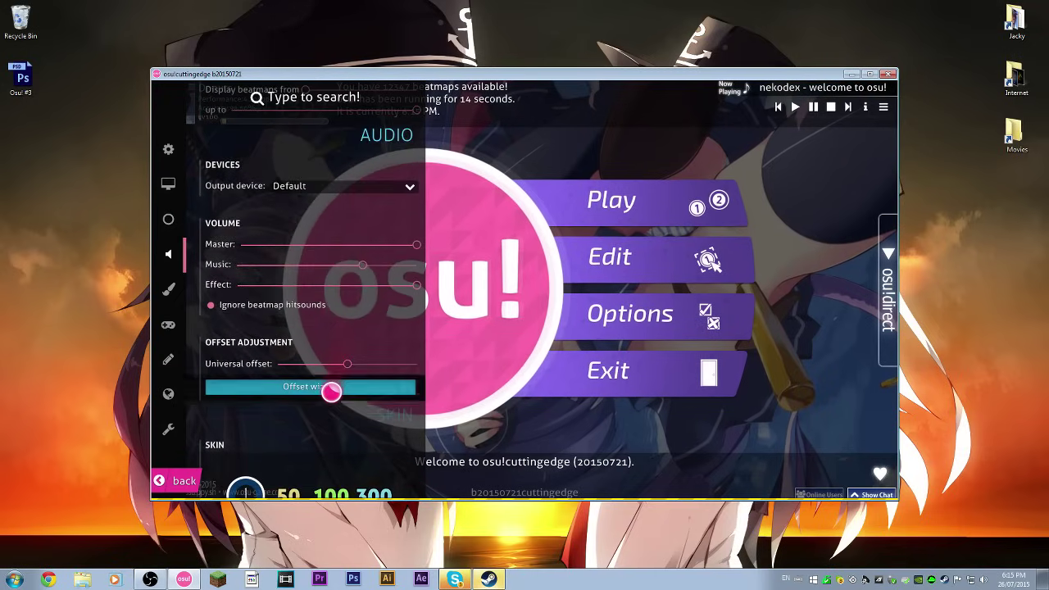
scroll(322, 368, "down", 5)
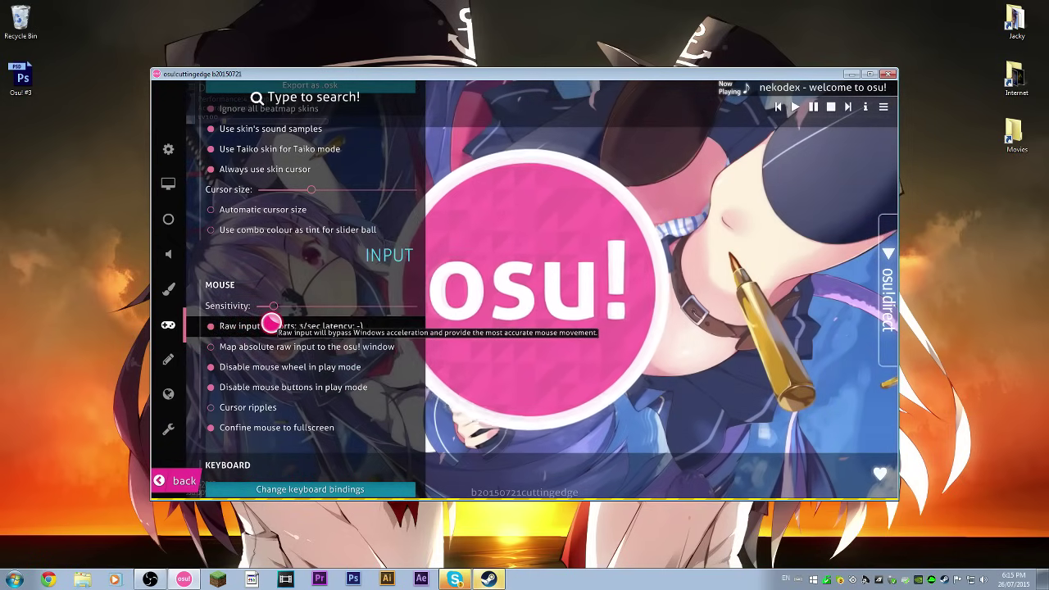
Review the Input, Editor and Online options without changes, then close the Options panel
scroll(270, 322, "down", 1)
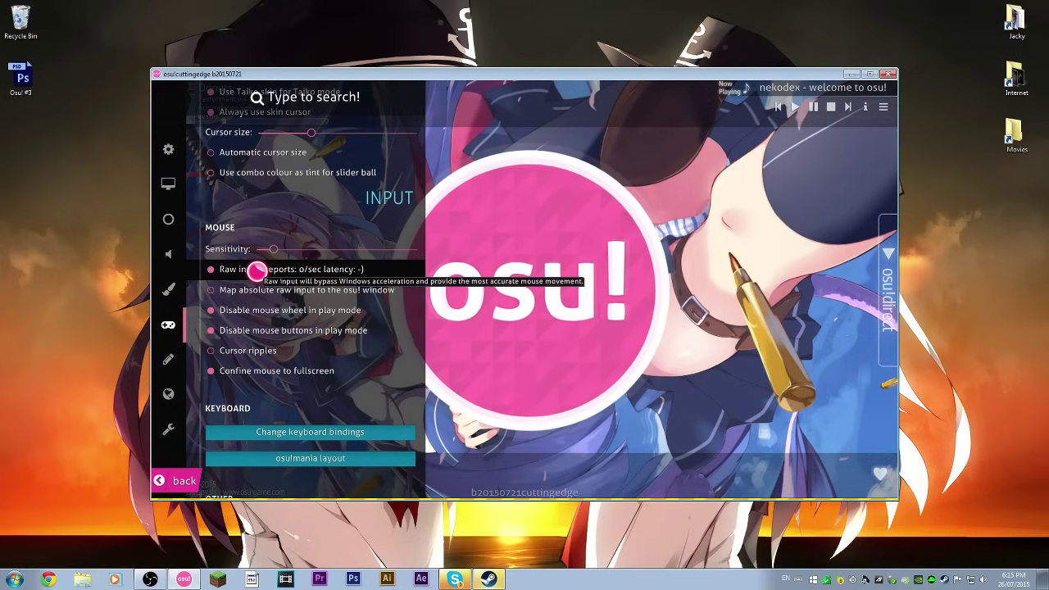
scroll(271, 295, "down", 2)
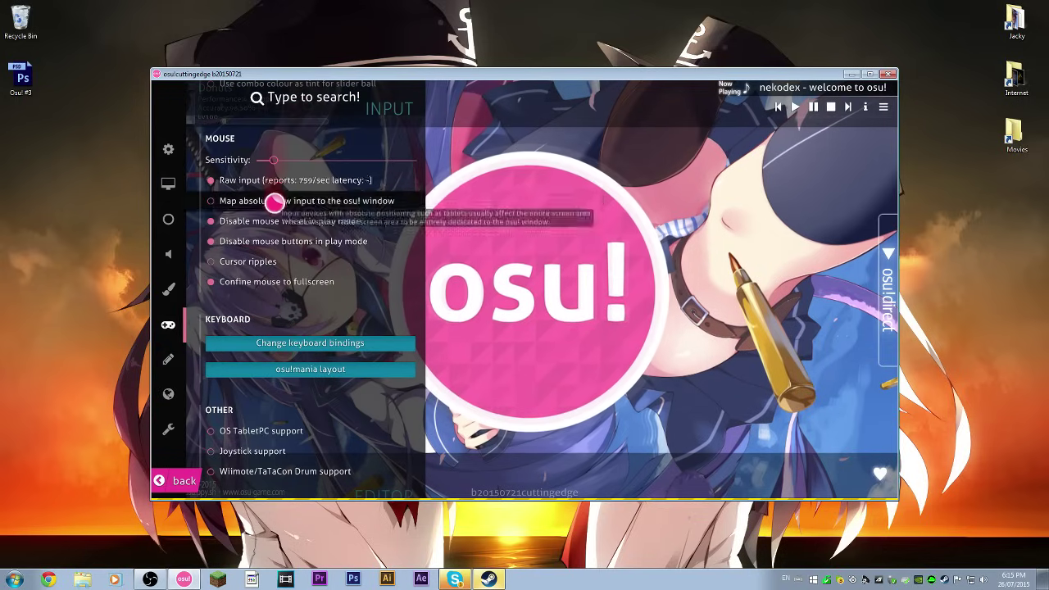
scroll(303, 190, "down", 6)
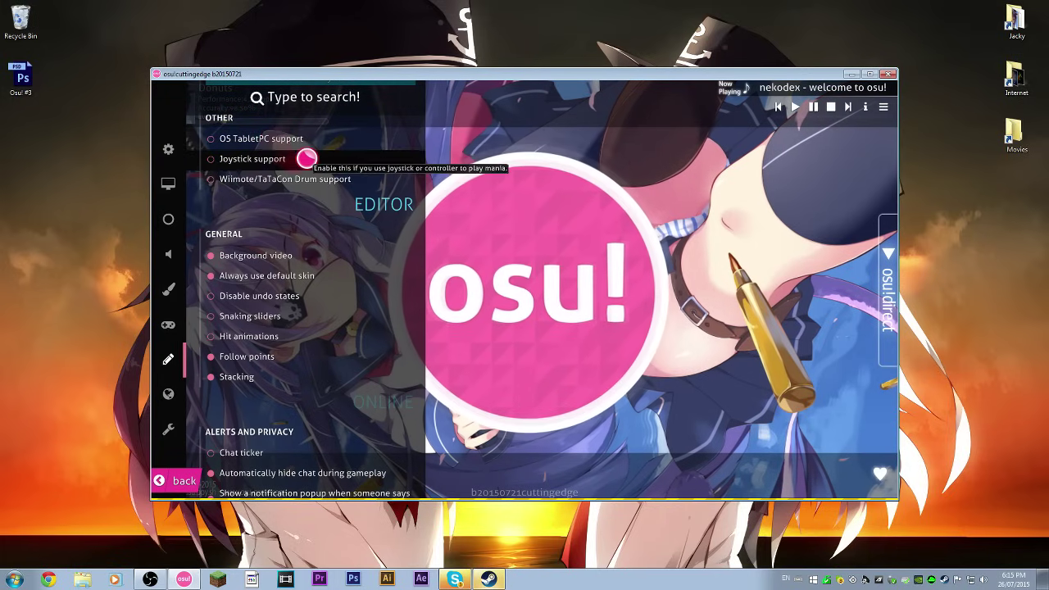
scroll(300, 159, "down", 5)
scroll(299, 304, "down", 8)
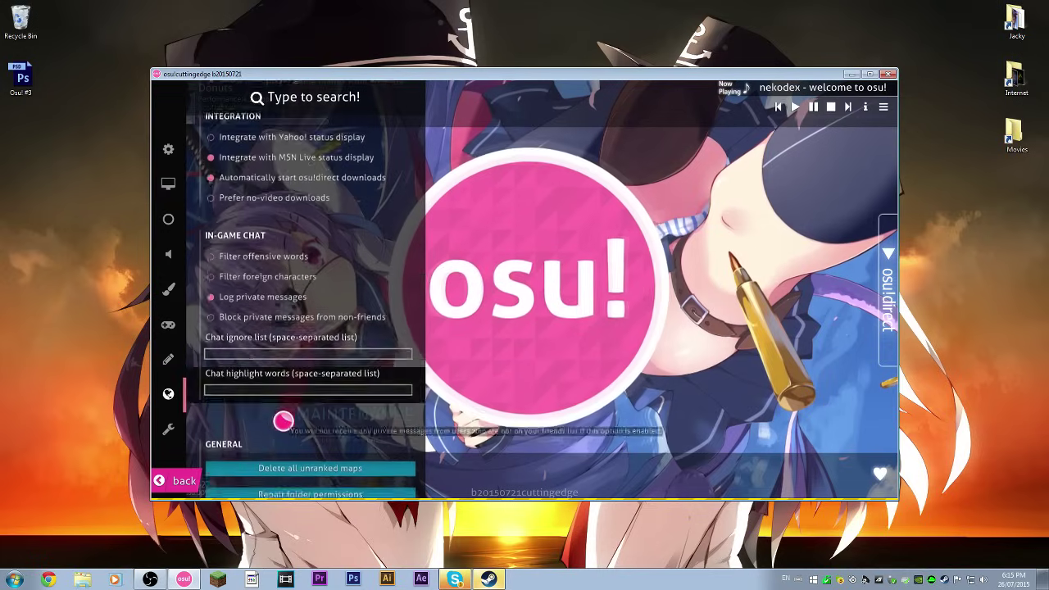
scroll(281, 421, "up", 10)
scroll(326, 244, "up", 5)
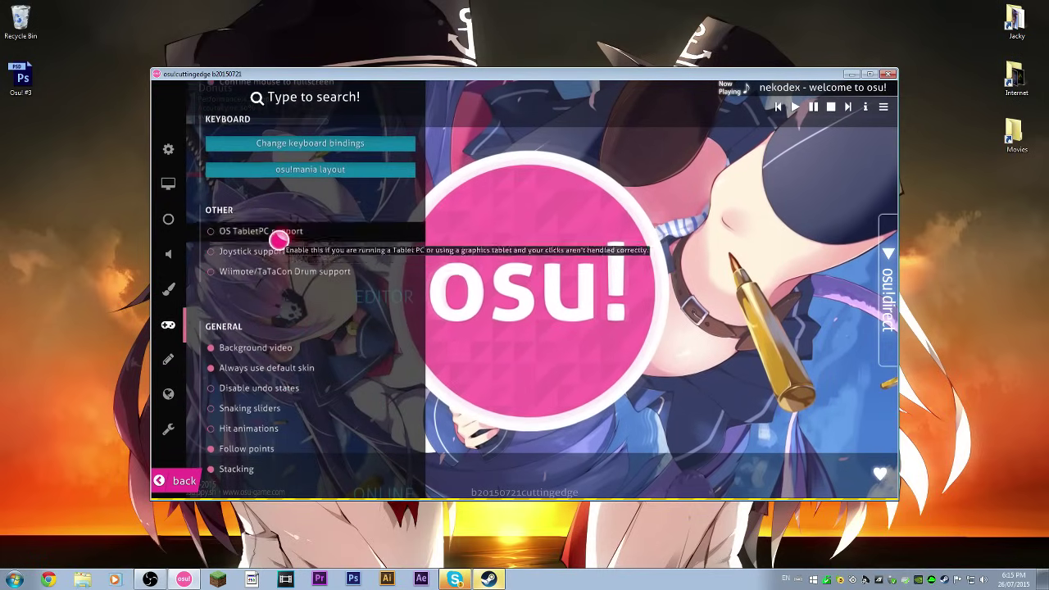
scroll(286, 420, "down", 12)
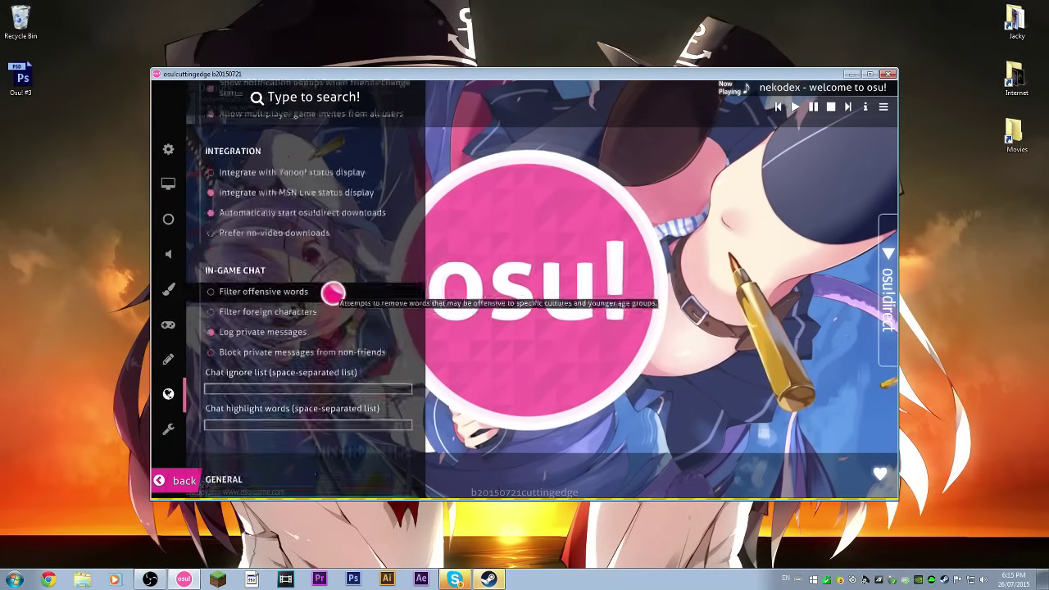
scroll(344, 385, "up", 8)
scroll(348, 485, "down", 8)
scroll(327, 484, "up", 10)
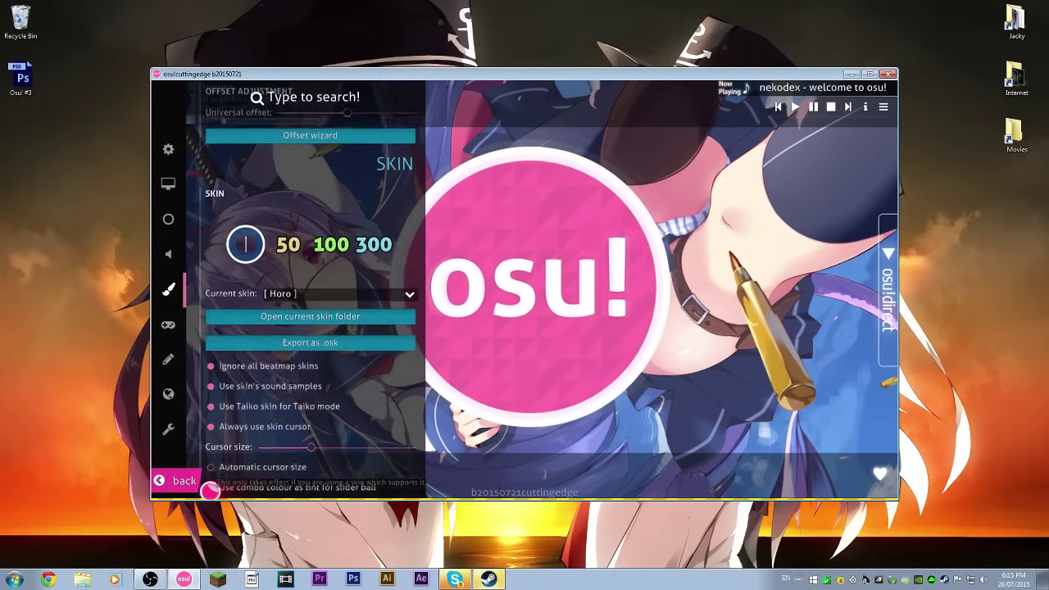
left_click(184, 481)
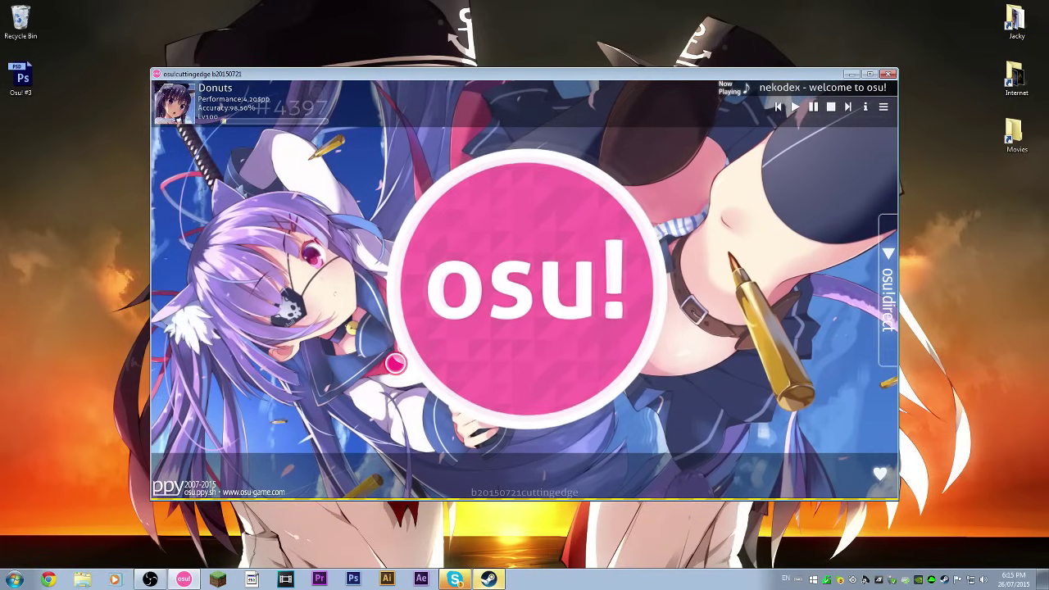